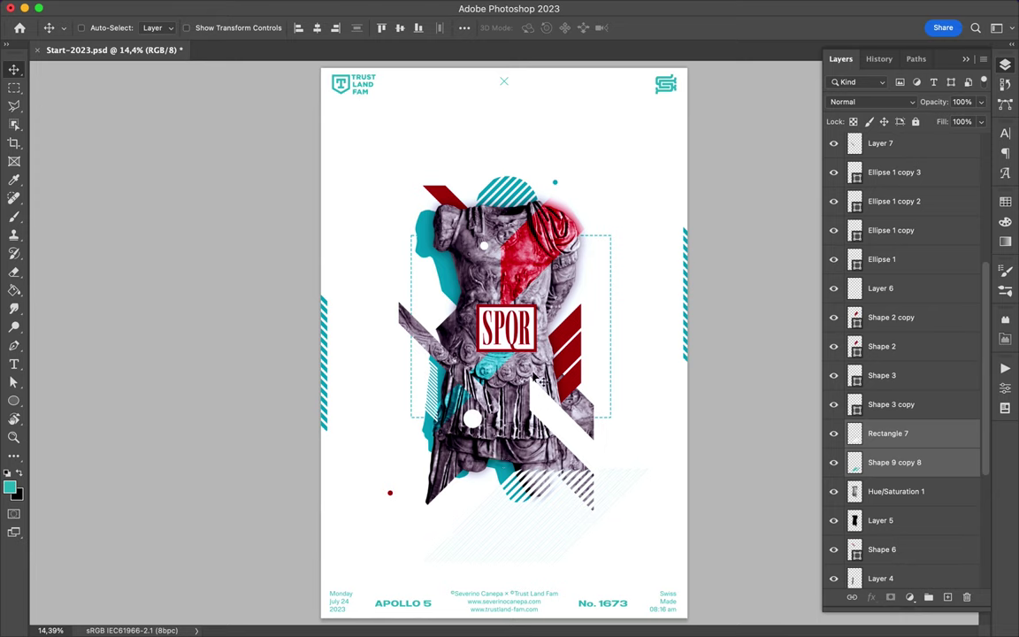
# Move Color Balance 1 and Levels 1 to the top of the stack and hide both.
pyautogui.press('i')
pyautogui.scroll(10, 909, 354)
pyautogui.click(887, 180)
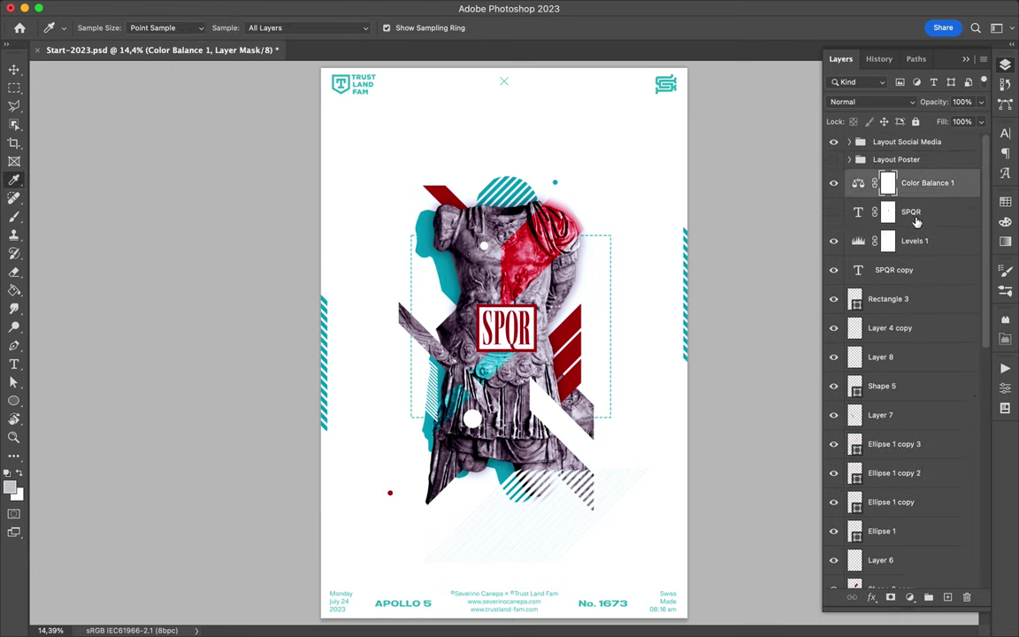
pyautogui.click(909, 212)
pyautogui.moveTo(910, 212); pyautogui.dragTo(908, 139)
pyautogui.moveTo(834, 147); pyautogui.dragTo(833, 176)
pyautogui.moveTo(834, 147); pyautogui.dragTo(833, 176)
# Move the grey diagonal on Layer 7 up to the statue's top left.
pyautogui.press('v')
pyautogui.keyDown('ctrl'); pyautogui.click(482, 340); pyautogui.keyUp('ctrl')
pyautogui.moveTo(482, 340); pyautogui.dragTo(473, 193)
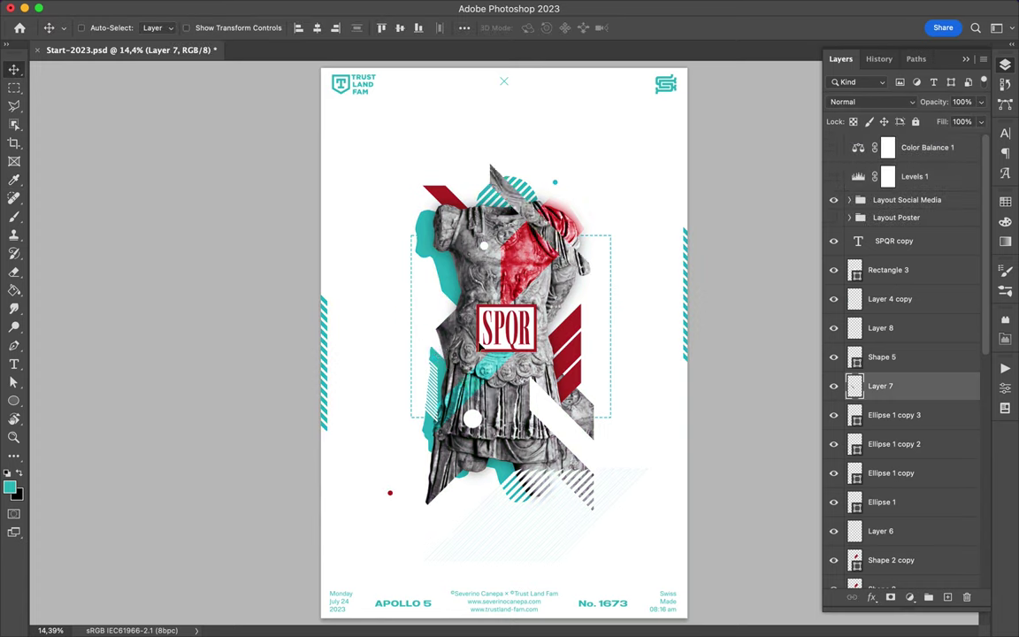
# Clip the red Shape 2 and Shape 2 copy onto the statue below Shape 9 copy 8.
pyautogui.click(878, 562)
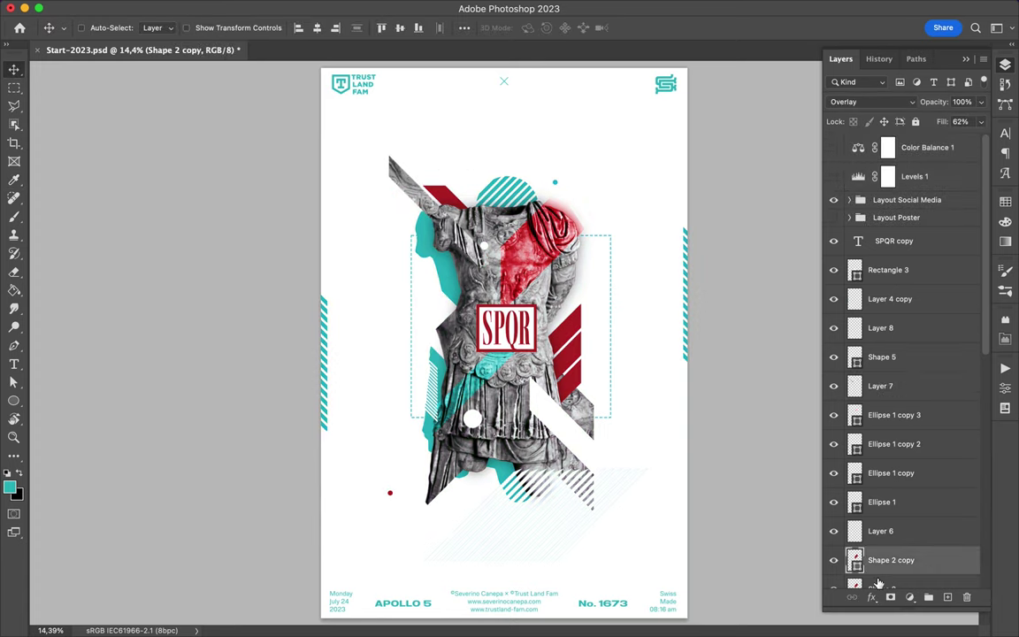
pyautogui.keyDown('shift'); pyautogui.click(878, 585); pyautogui.keyUp('shift')
pyautogui.moveTo(540, 243); pyautogui.dragTo(509, 389)
pyautogui.scroll(-5, 883, 341)
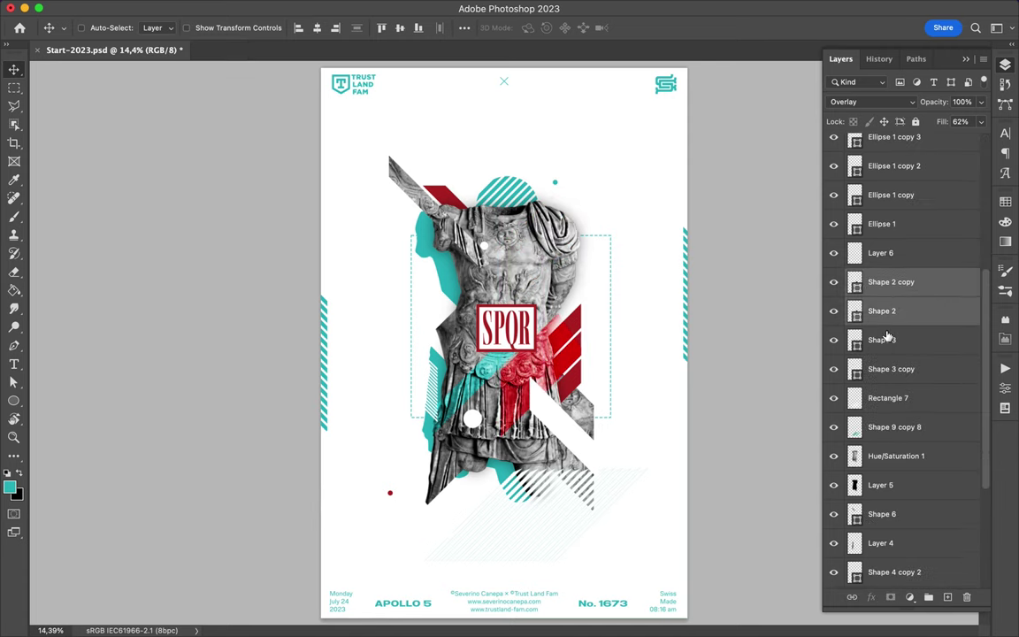
pyautogui.moveTo(878, 310); pyautogui.dragTo(878, 447)
pyautogui.keyDown('alt'); pyautogui.click(885, 412); pyautogui.keyUp('alt')
# Clip the Shape 3 teal stripes onto the statue, shifted to cover more torso.
pyautogui.click(882, 281)
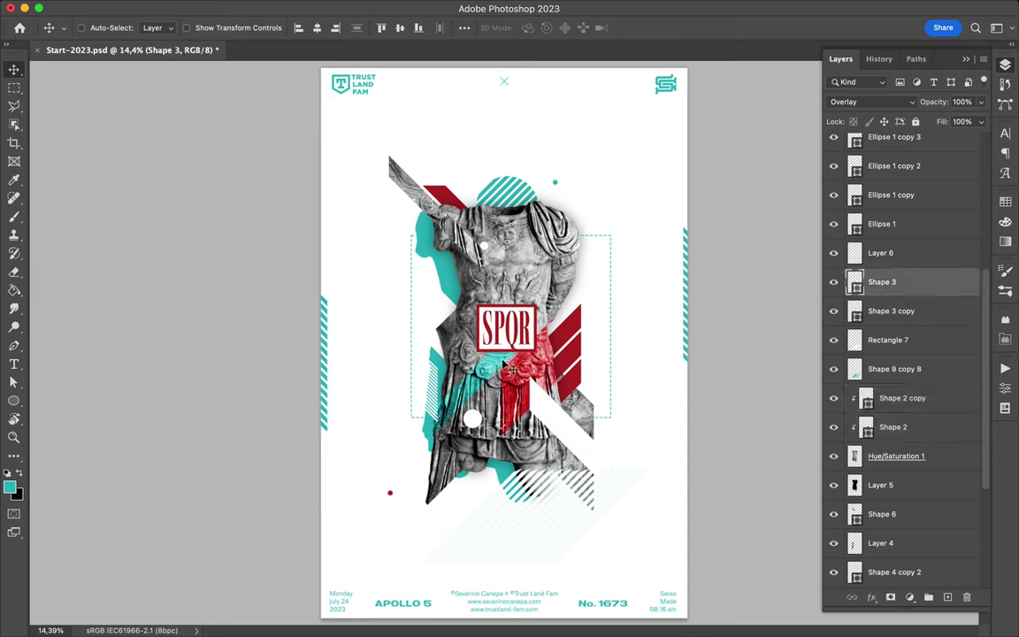
pyautogui.moveTo(485, 371); pyautogui.dragTo(478, 265)
pyautogui.moveTo(876, 281); pyautogui.dragTo(893, 373)
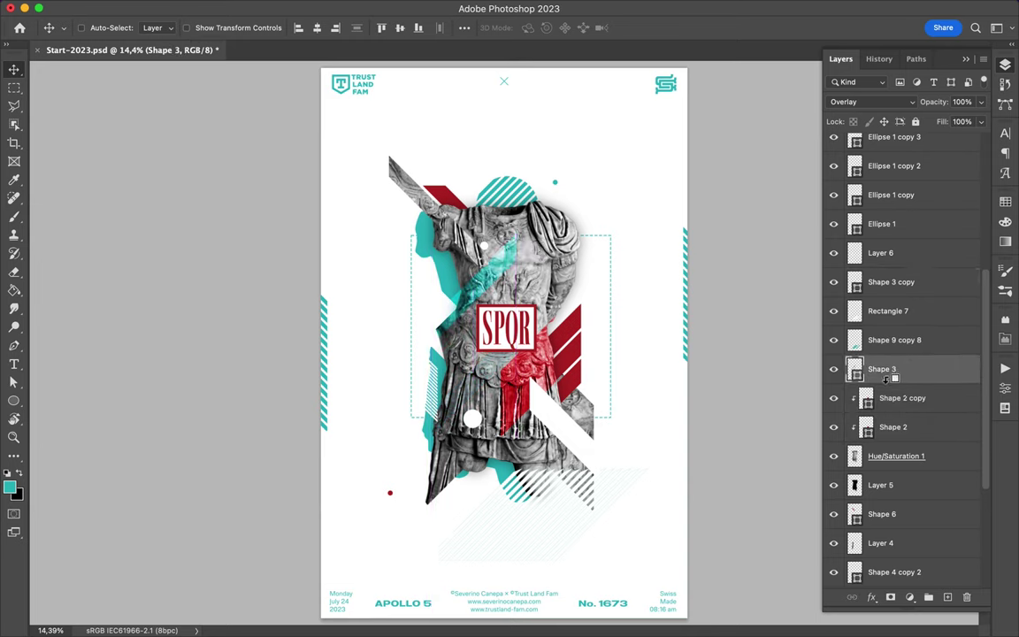
pyautogui.moveTo(510, 283); pyautogui.dragTo(511, 275)
# Recolour the SPQR label teal from the swatches.
pyautogui.keyDown('ctrl'); pyautogui.click(511, 330); pyautogui.keyUp('ctrl')
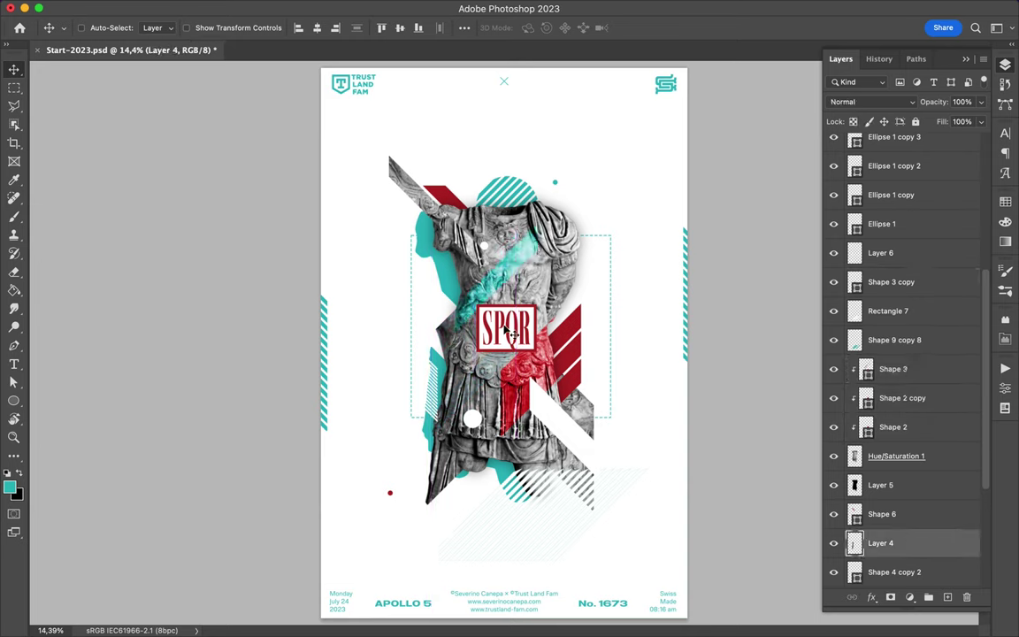
pyautogui.keyDown('ctrl'); pyautogui.click(535, 329); pyautogui.keyUp('ctrl')
pyautogui.click(1005, 201)
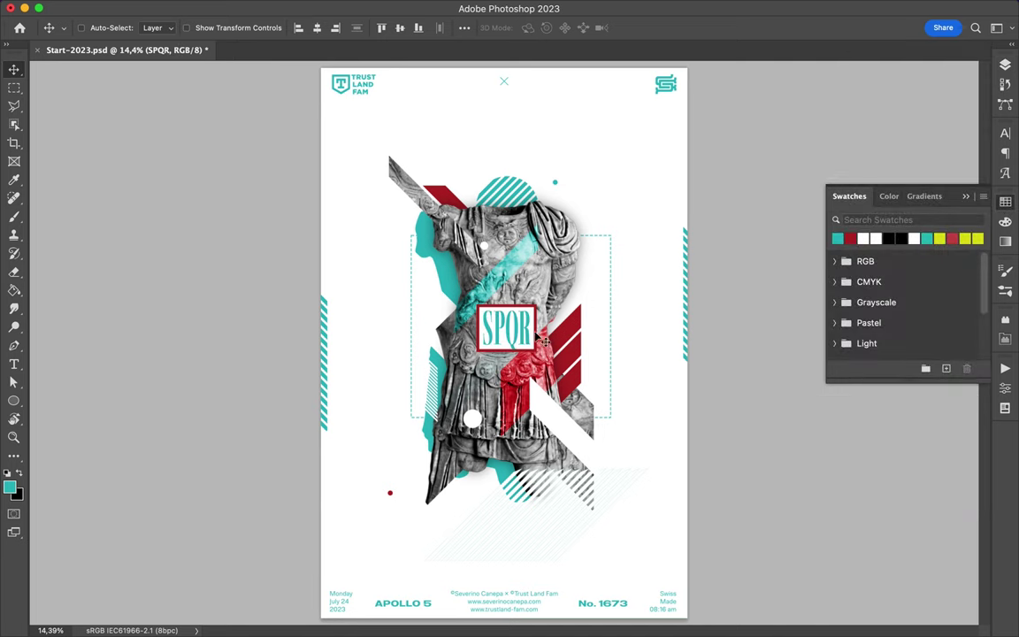
# Duplicate the SPQR label down near the base and place it behind the statue.
pyautogui.moveTo(534, 330); pyautogui.dragTo(535, 476)
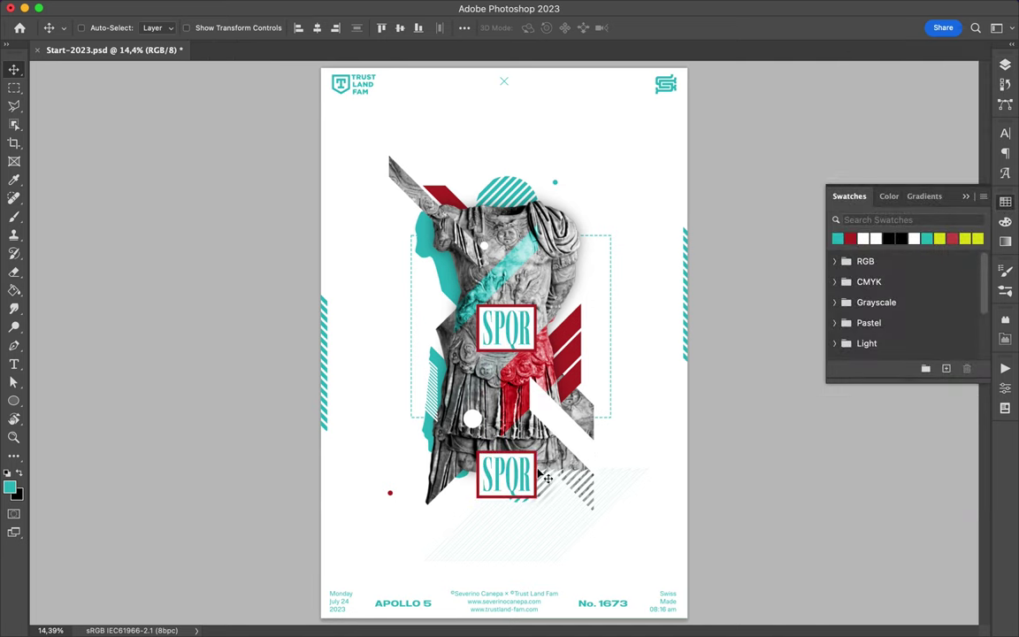
pyautogui.click(1005, 64)
pyautogui.moveTo(893, 176); pyautogui.dragTo(905, 474)
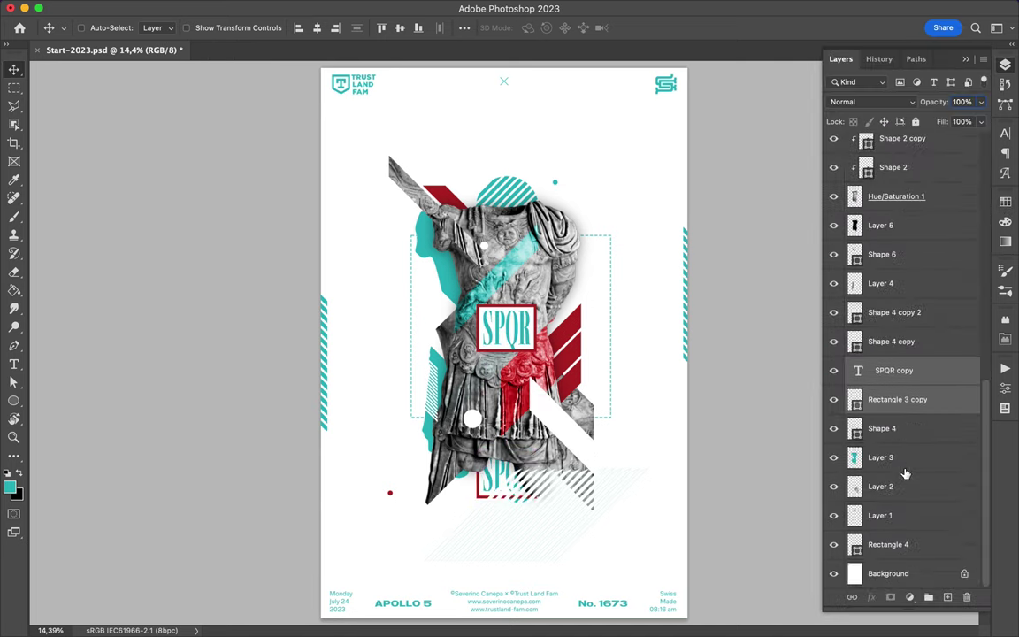
# Draw a teal triangle with the Pen tool above the Background layer.
pyautogui.click(364, 250)
pyautogui.click(330, 226)
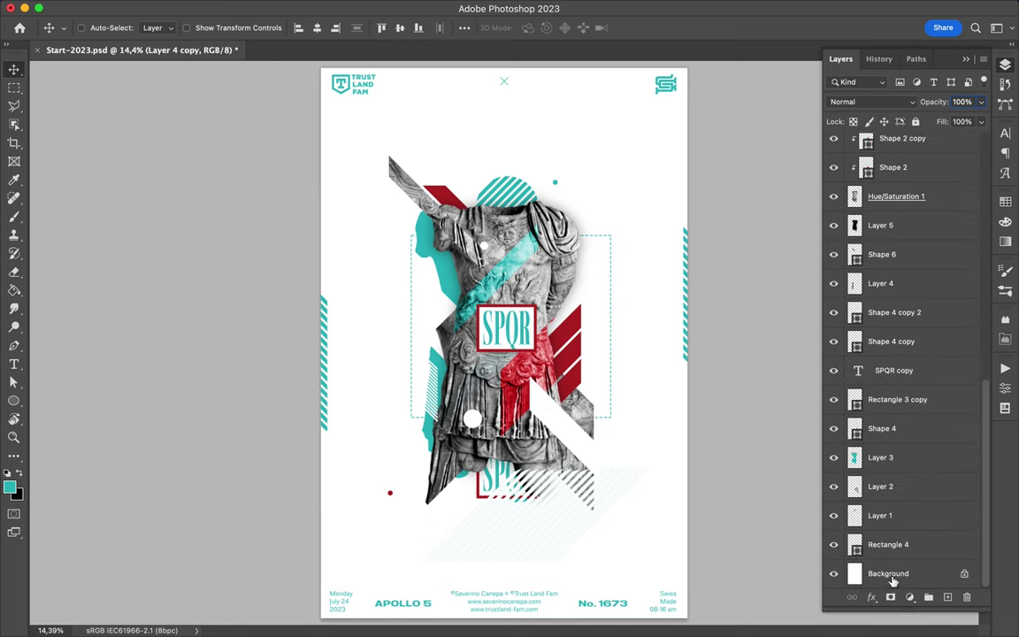
pyautogui.press('p')
pyautogui.press('v')
pyautogui.press('p')
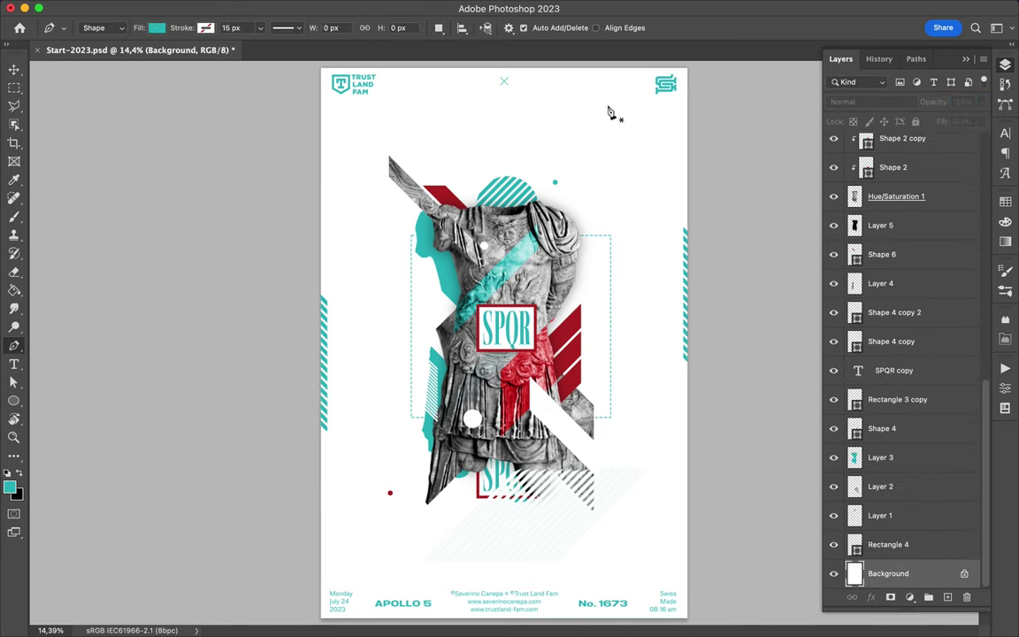
pyautogui.click(617, 91)
pyautogui.click(508, 582)
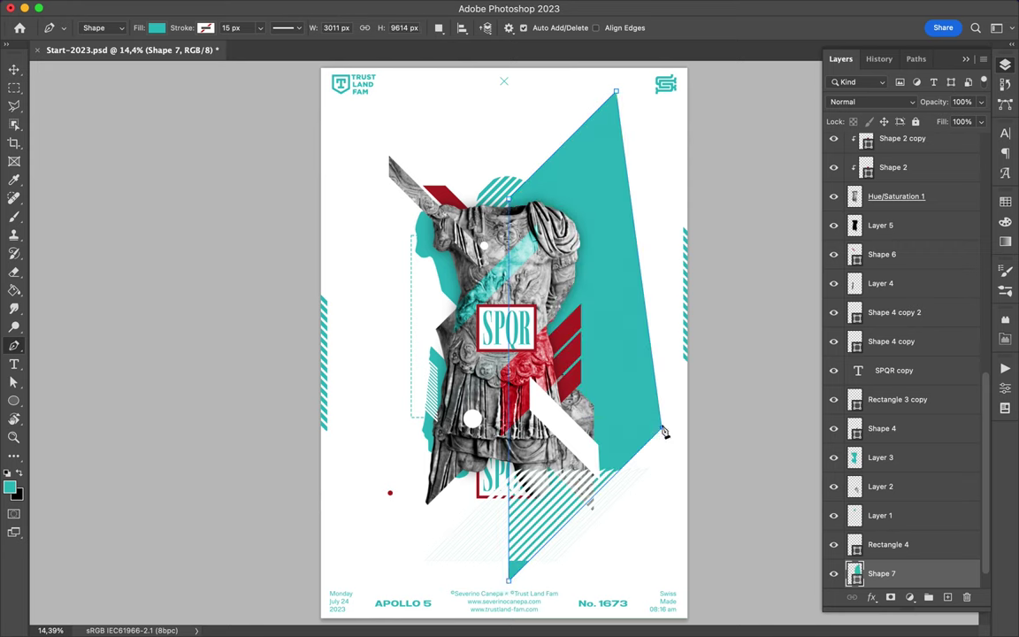
# Rasterize the teal shape and trim its right side to a straight vertical edge.
pyautogui.rightClick(923, 577)
pyautogui.click(807, 578)
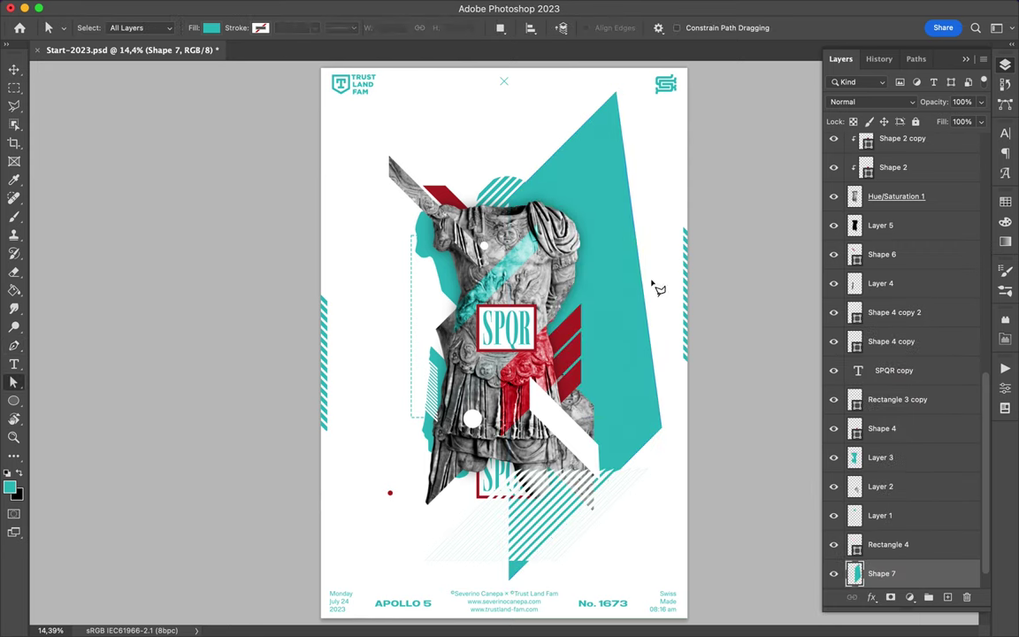
pyautogui.press('l')
pyautogui.click(613, 84)
pyautogui.press('Delete')
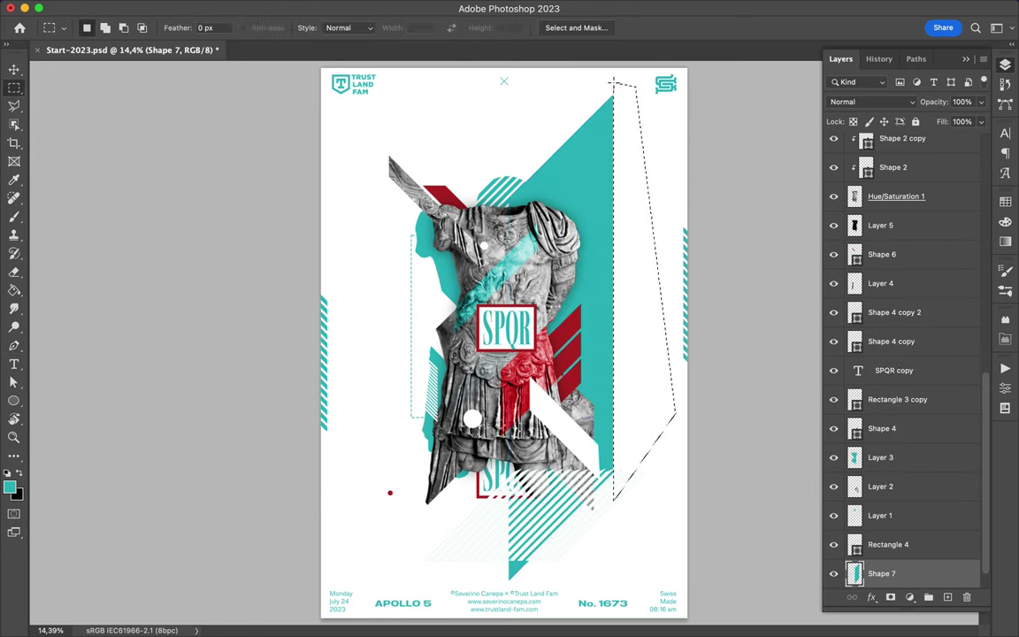
pyautogui.hotkey('ctrl', 'd')
pyautogui.press('v')
pyautogui.moveTo(598, 211); pyautogui.dragTo(540, 82)
pyautogui.hotkey('ctrl', 'z')
pyautogui.hotkey('ctrl', 'z')
pyautogui.hotkey('ctrl', 'z')
pyautogui.hotkey('ctrl', 'z')
pyautogui.hotkey('ctrl', 'z')
pyautogui.hotkey('ctrl', 'z')
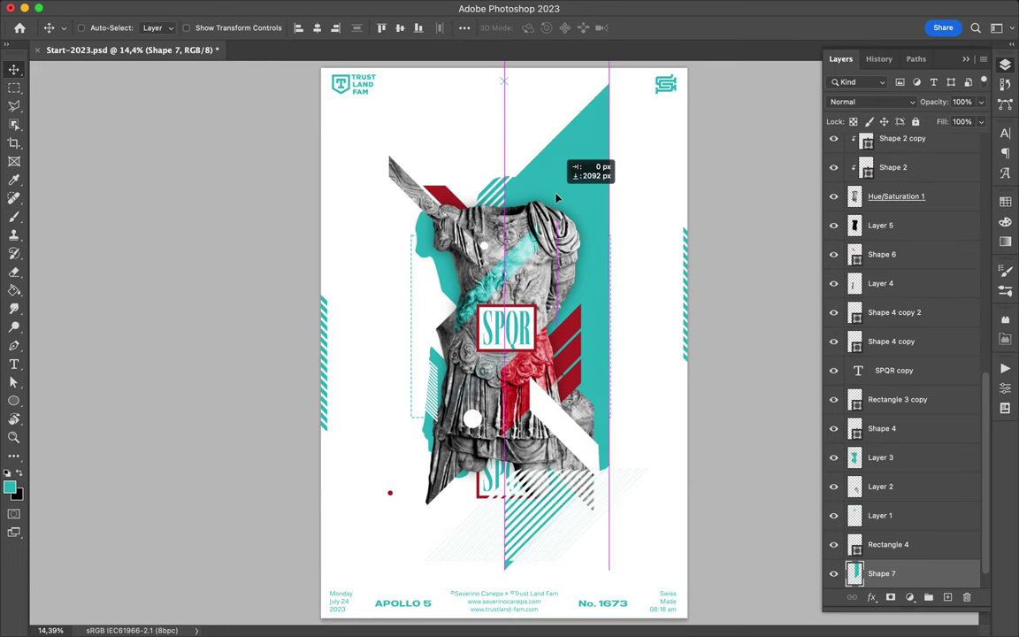
pyautogui.press('a')
pyautogui.click(610, 263)
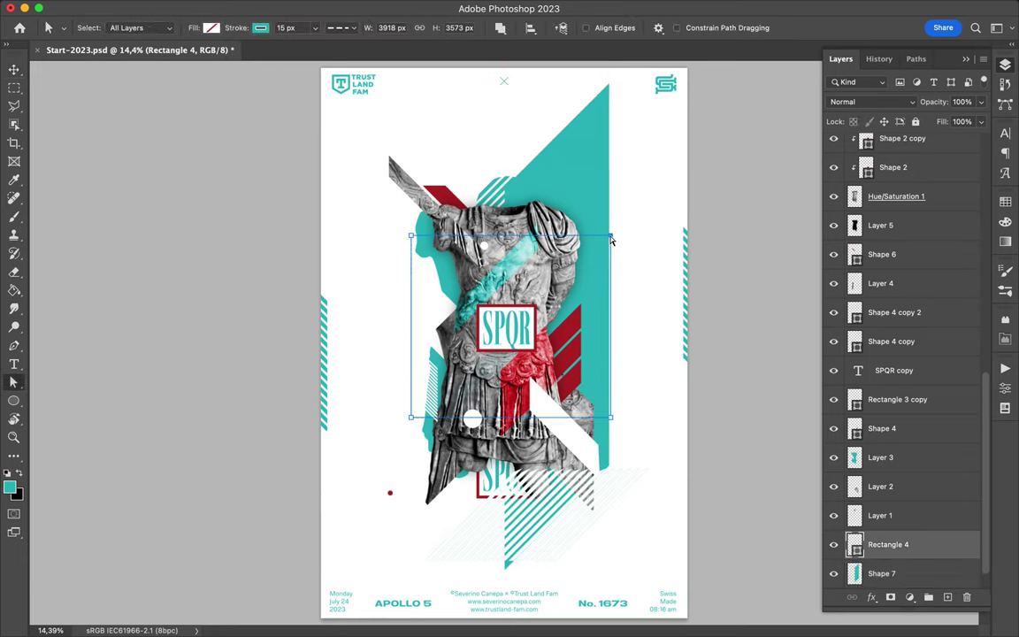
# Narrow the dashed rectangle and add an upward copy of the white stripes rotated 90°.
pyautogui.moveTo(610, 316); pyautogui.dragTo(511, 314)
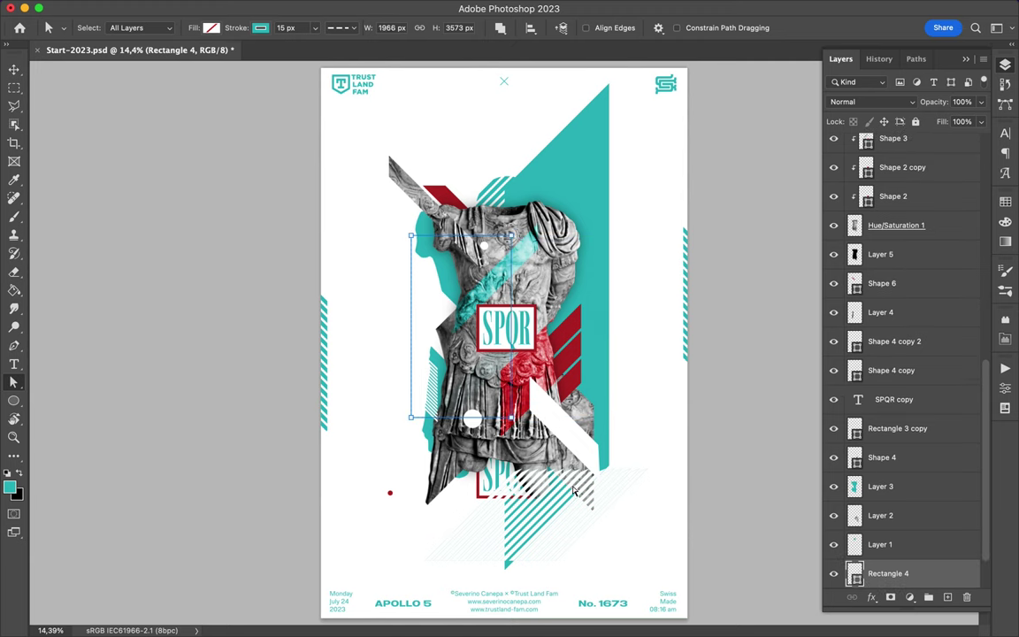
pyautogui.moveTo(530, 485); pyautogui.dragTo(529, 192)
pyautogui.press('l')
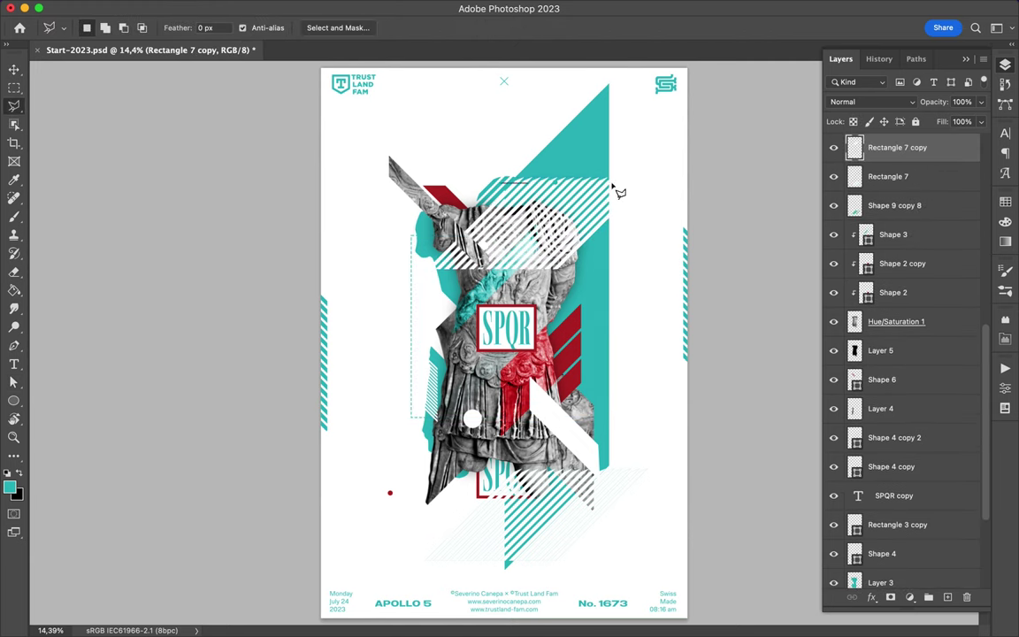
pyautogui.click(667, 139)
pyautogui.click(482, 130)
pyautogui.press('v')
pyautogui.moveTo(511, 151); pyautogui.dragTo(575, 152)
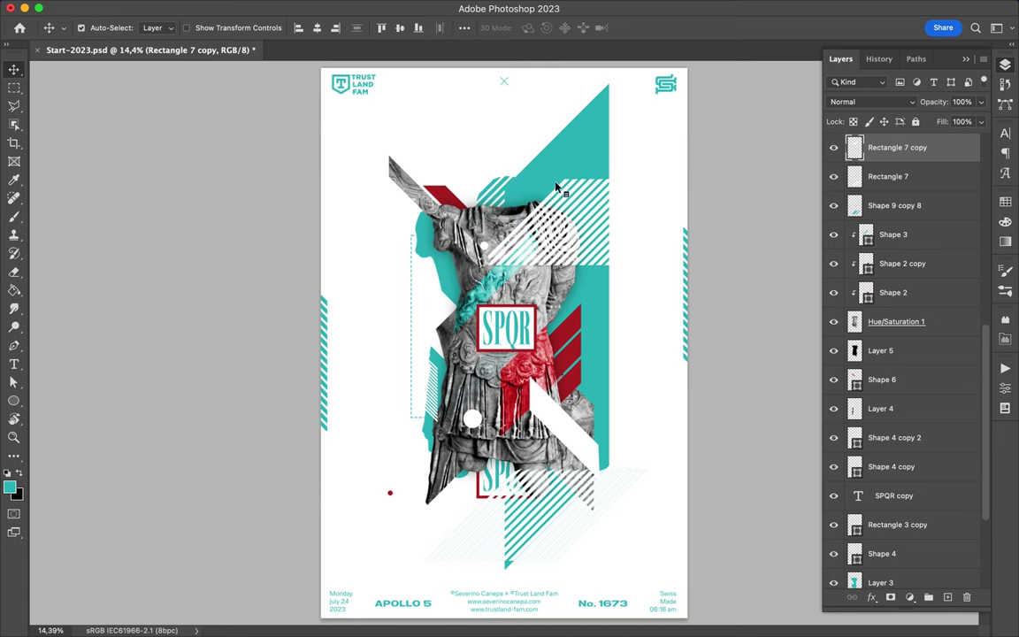
pyautogui.hotkey('ctrl', 't')
pyautogui.moveTo(493, 177); pyautogui.dragTo(633, 128)
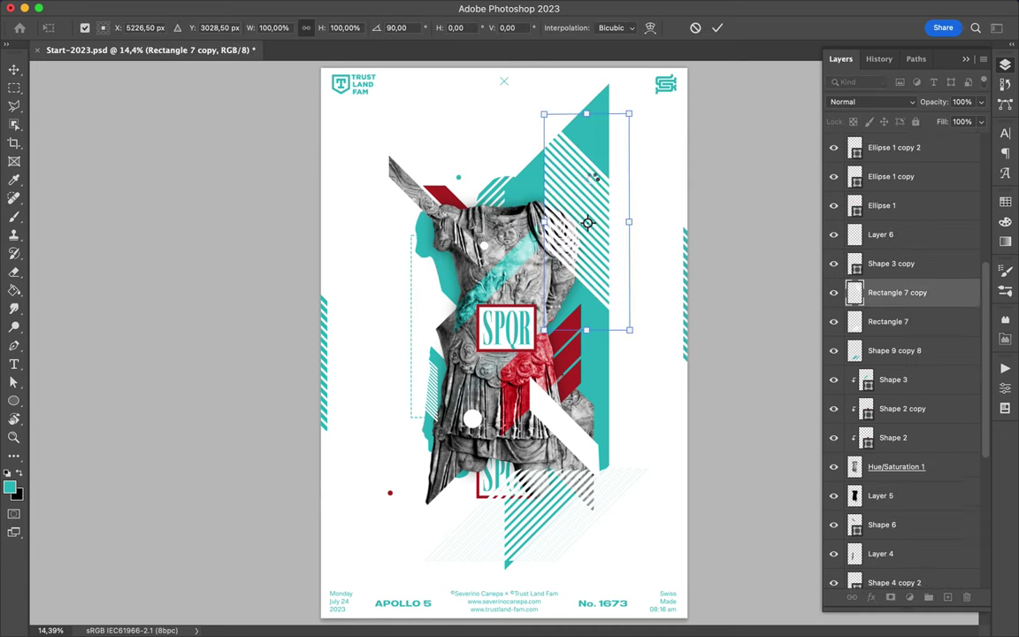
pyautogui.press('Return')
# Move the red stripes left of the statue, merged into Layer 6 below Layer 5.
pyautogui.moveTo(895, 292); pyautogui.dragTo(871, 507)
pyautogui.moveTo(614, 268); pyautogui.dragTo(609, 272)
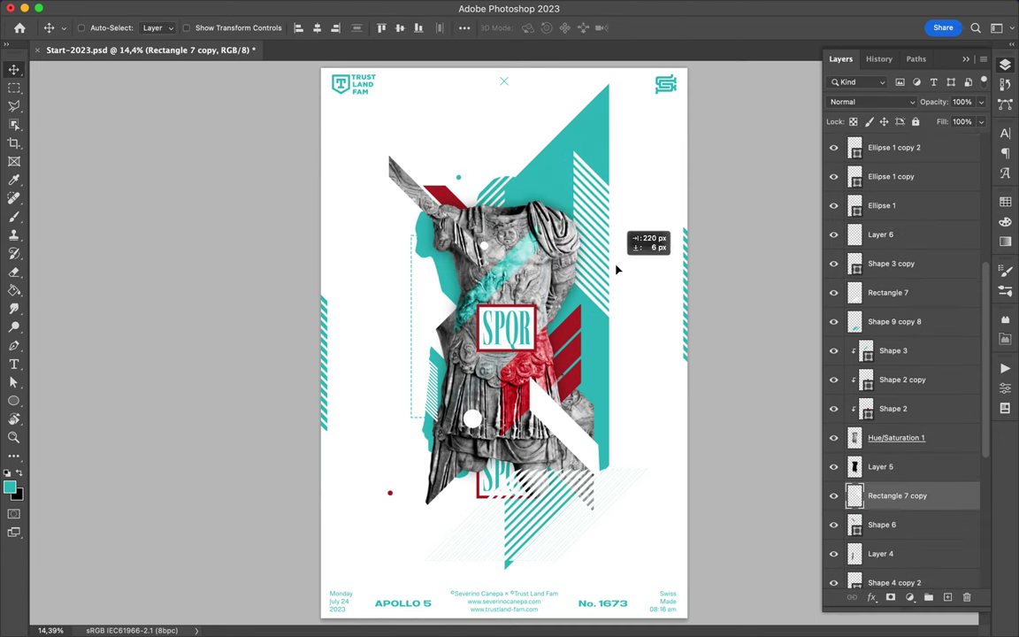
pyautogui.keyDown('ctrl'); pyautogui.click(575, 380); pyautogui.keyUp('ctrl')
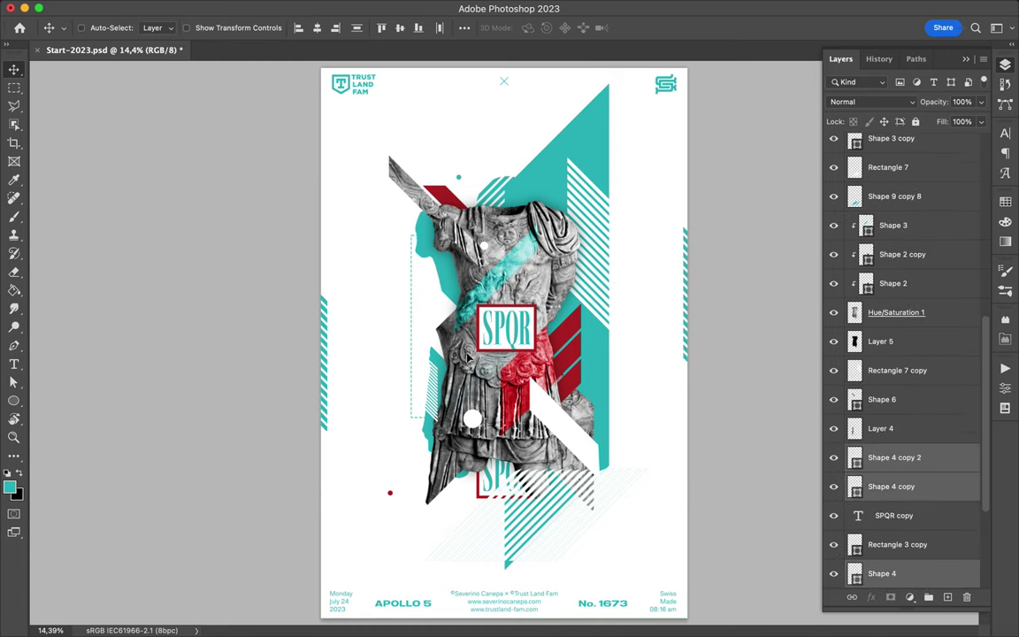
pyautogui.moveTo(575, 380); pyautogui.dragTo(442, 378)
pyautogui.hotkey('ctrl', 'shift', 'alt', 'e')
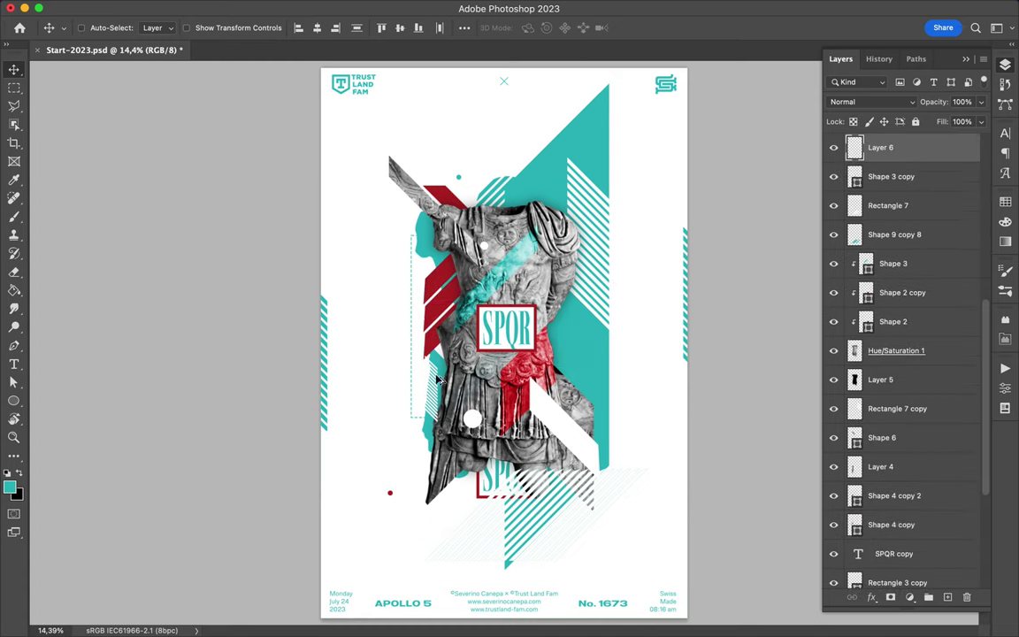
pyautogui.moveTo(559, 370); pyautogui.dragTo(557, 343)
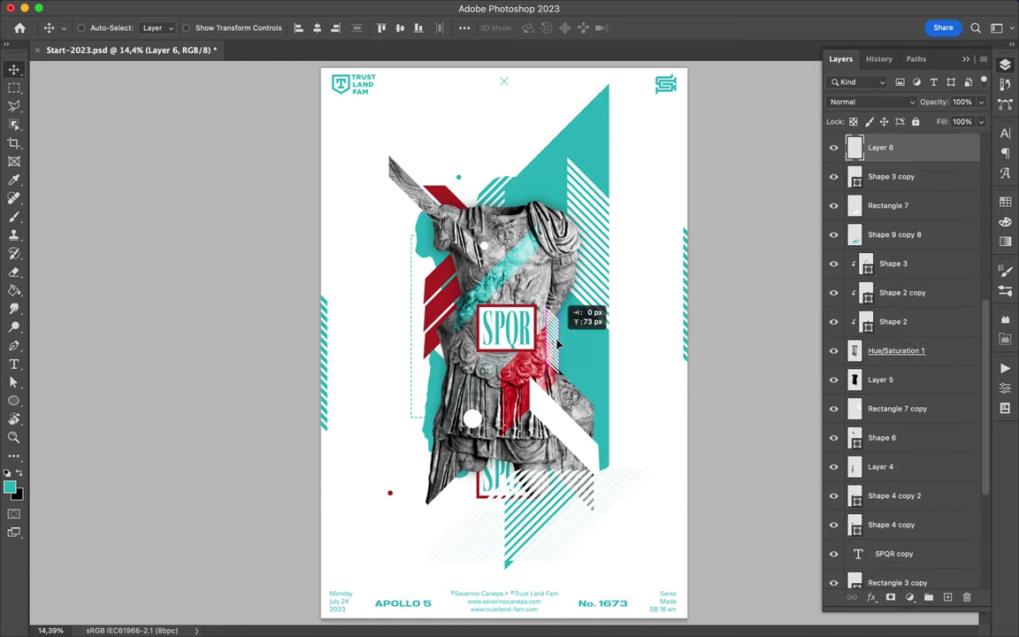
pyautogui.moveTo(871, 409); pyautogui.dragTo(870, 397)
# Move the white stripe Shape 5 left and rotate it −90° onto the lower left.
pyautogui.keyDown('ctrl'); pyautogui.click(606, 456); pyautogui.keyUp('ctrl')
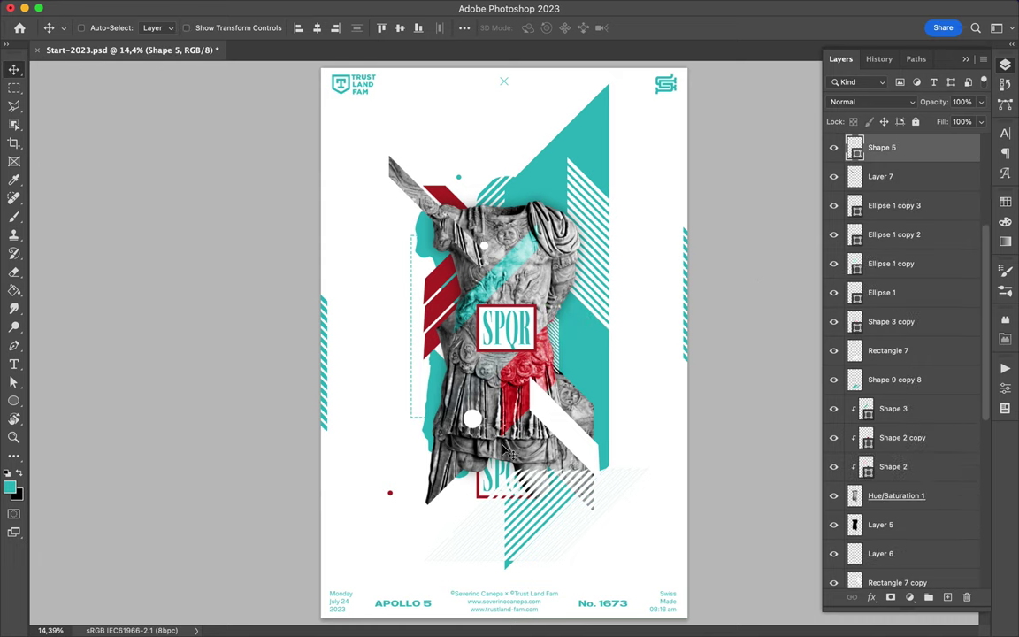
pyautogui.moveTo(583, 442); pyautogui.dragTo(451, 451)
pyautogui.hotkey('ctrl', 't')
pyautogui.moveTo(486, 354); pyautogui.dragTo(381, 354)
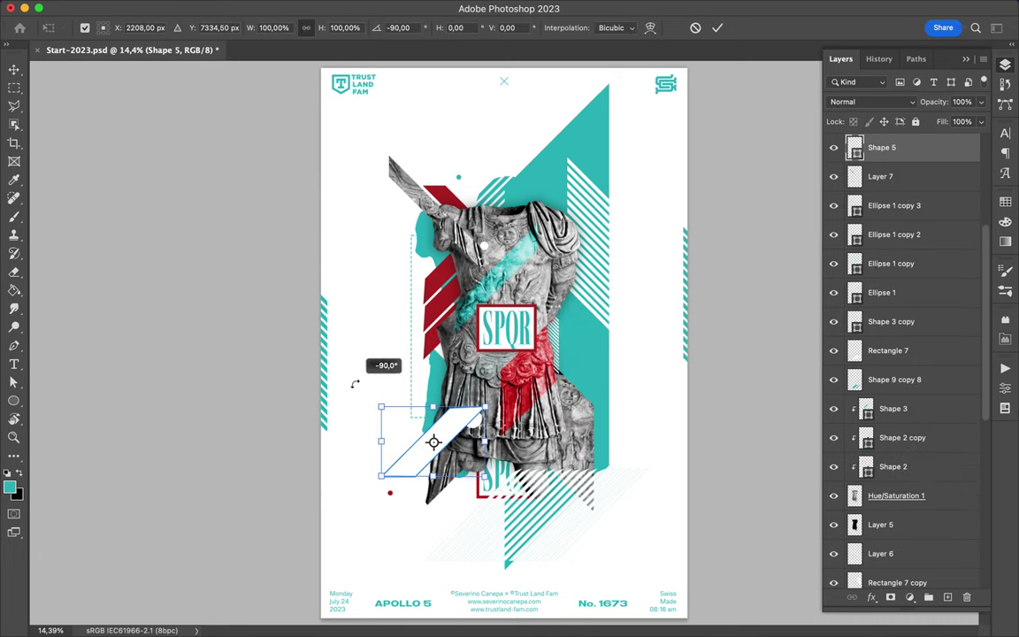
pyautogui.press('Return')
# Move the white circle Ellipse 1 to the statue's right and pick the red dot.
pyautogui.moveTo(473, 417); pyautogui.dragTo(579, 367)
pyautogui.click(442, 445)
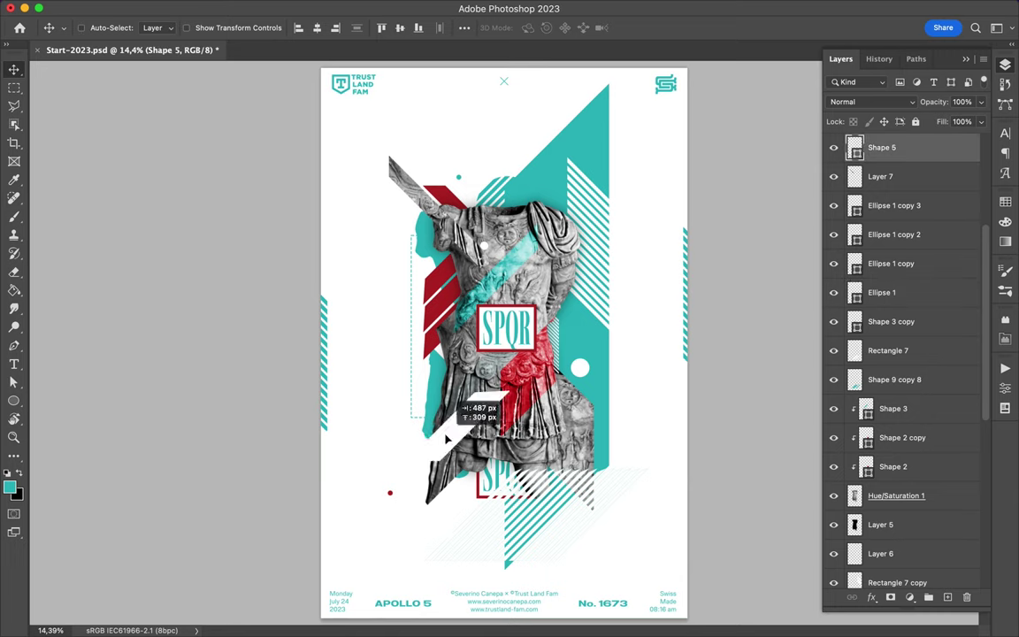
pyautogui.press('a')
pyautogui.doubleClick(434, 460)
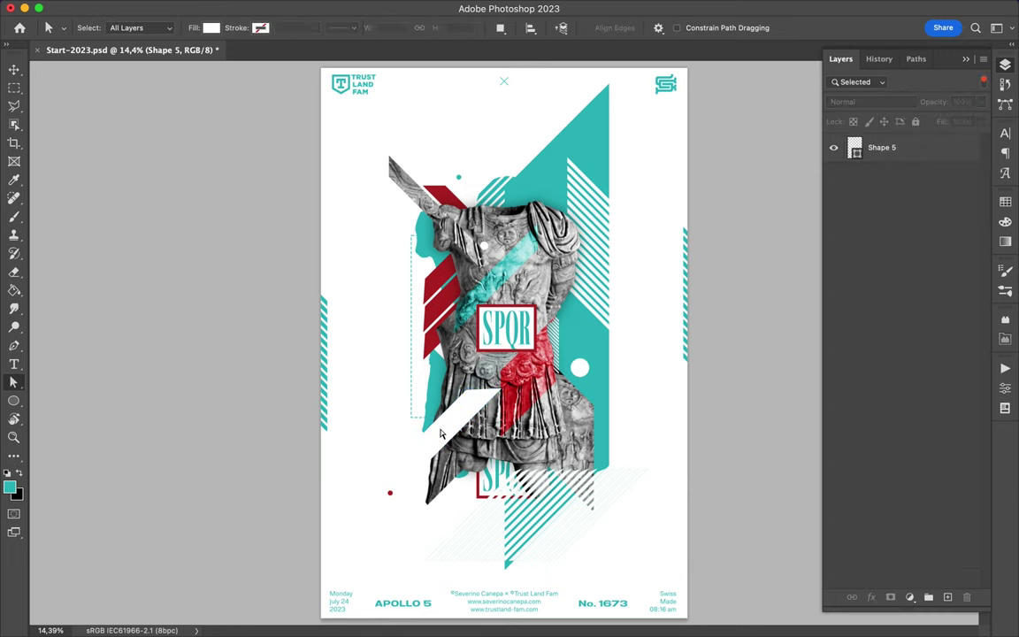
pyautogui.press('v')
pyautogui.keyDown('super'); pyautogui.click(390, 492); pyautogui.keyUp('super')
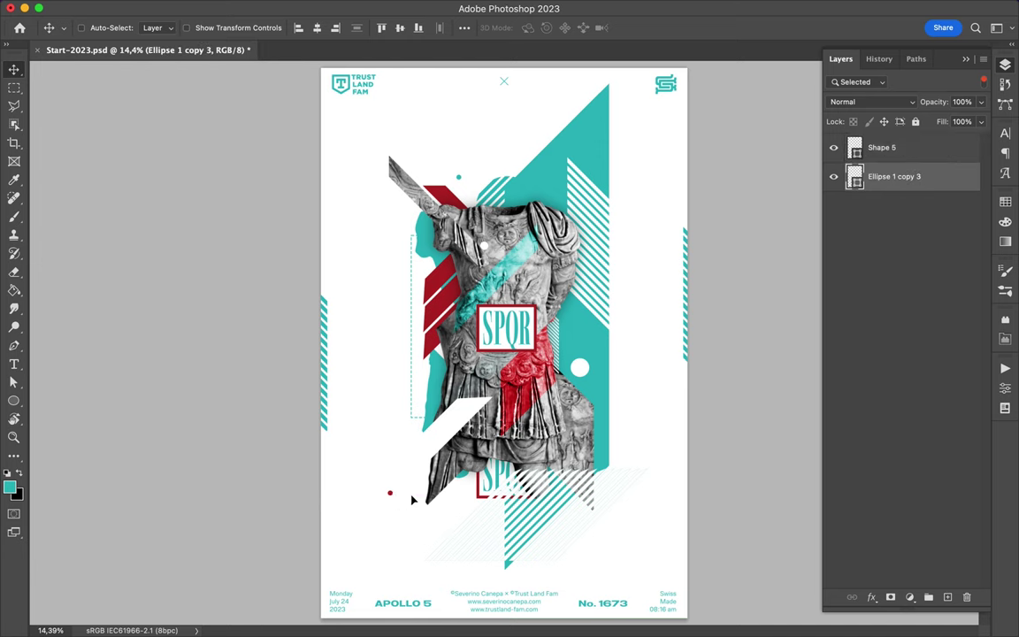
# Copy Shape 9 copy 8 to the left, above Layer 2, scaled to about 54%.
pyautogui.keyDown('super'); pyautogui.click(511, 534); pyautogui.keyUp('super')
pyautogui.moveTo(511, 534); pyautogui.dragTo(376, 382)
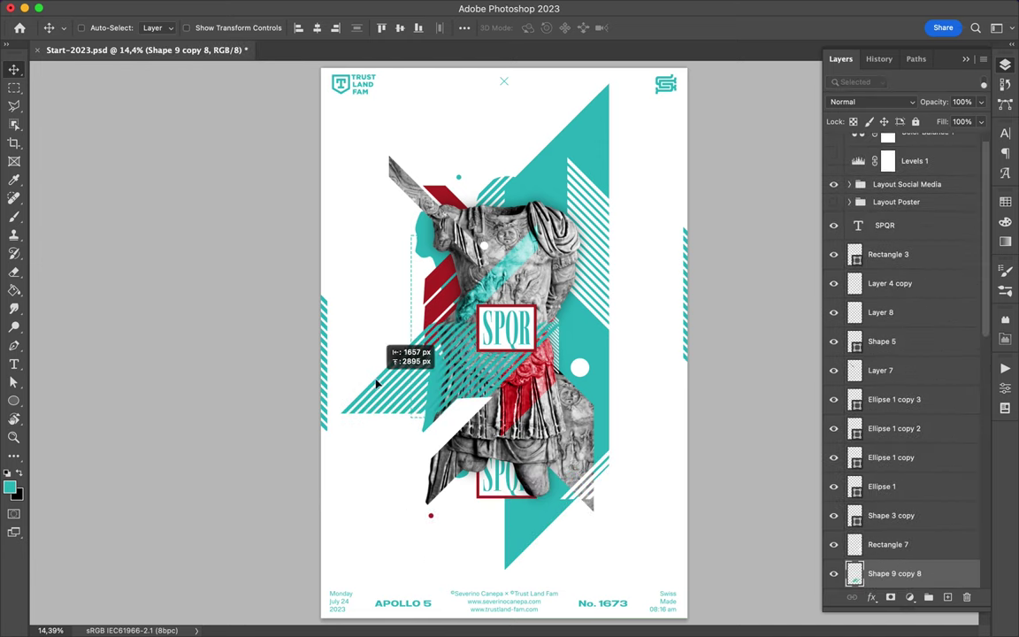
pyautogui.press('l')
pyautogui.click(413, 322)
pyautogui.press('Escape')
pyautogui.press('v')
pyautogui.moveTo(895, 573); pyautogui.dragTo(889, 548)
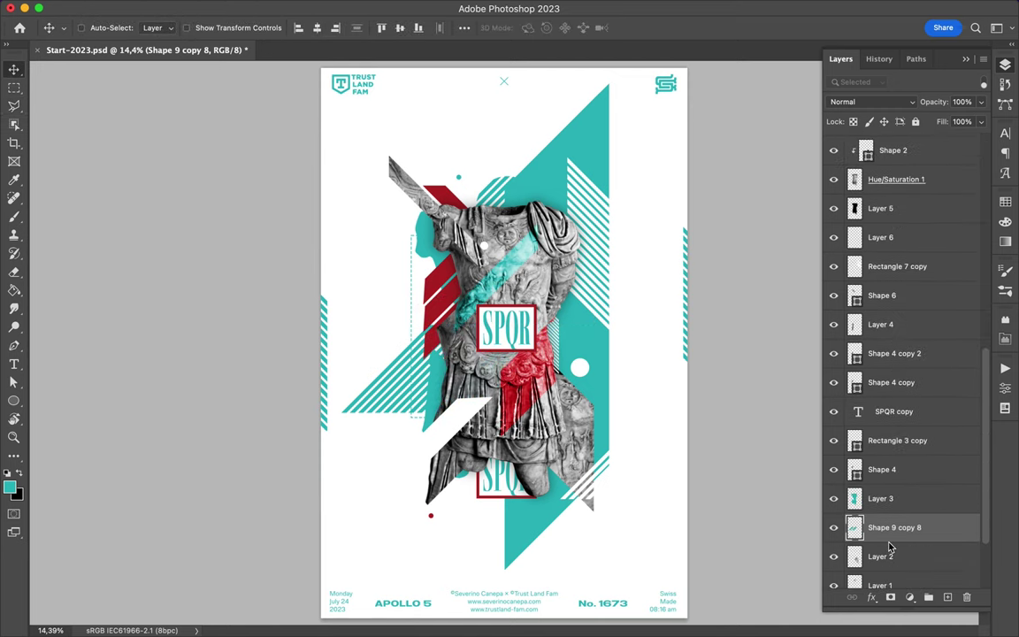
pyautogui.press('super+t')
pyautogui.moveTo(345, 292)
pyautogui.mouseDown()
pyautogui.moveTo(405, 386)
pyautogui.moveTo(390, 393)
pyautogui.mouseUp()
pyautogui.press('Return')
# Shorten the dashed Rectangle 4 outline by dragging its bottom anchor up.
pyautogui.press('a')
pyautogui.click(426, 375)
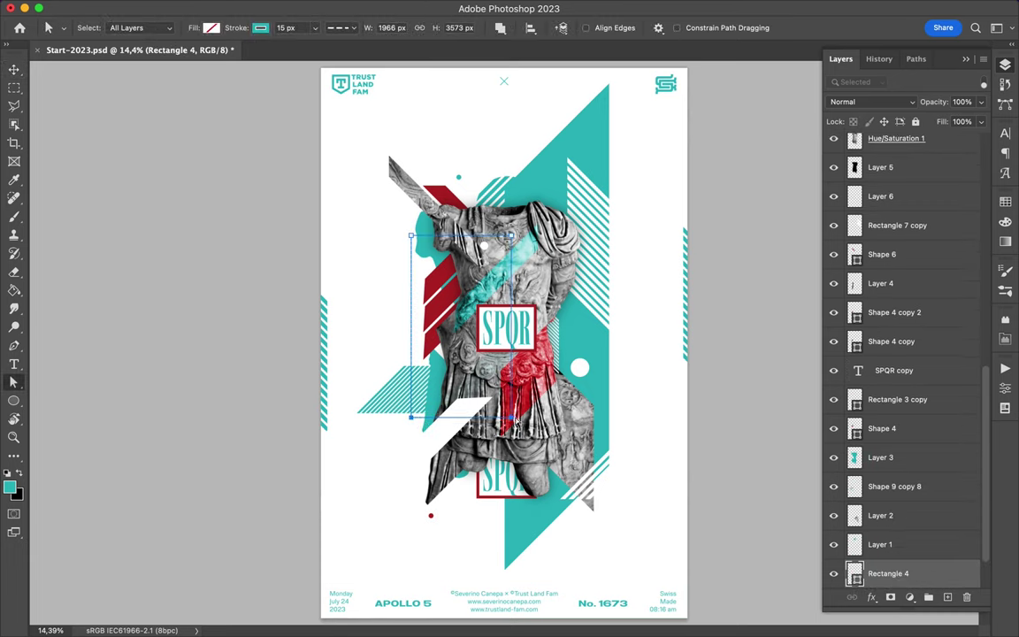
pyautogui.moveTo(412, 415); pyautogui.dragTo(411, 281)
pyautogui.press('v')
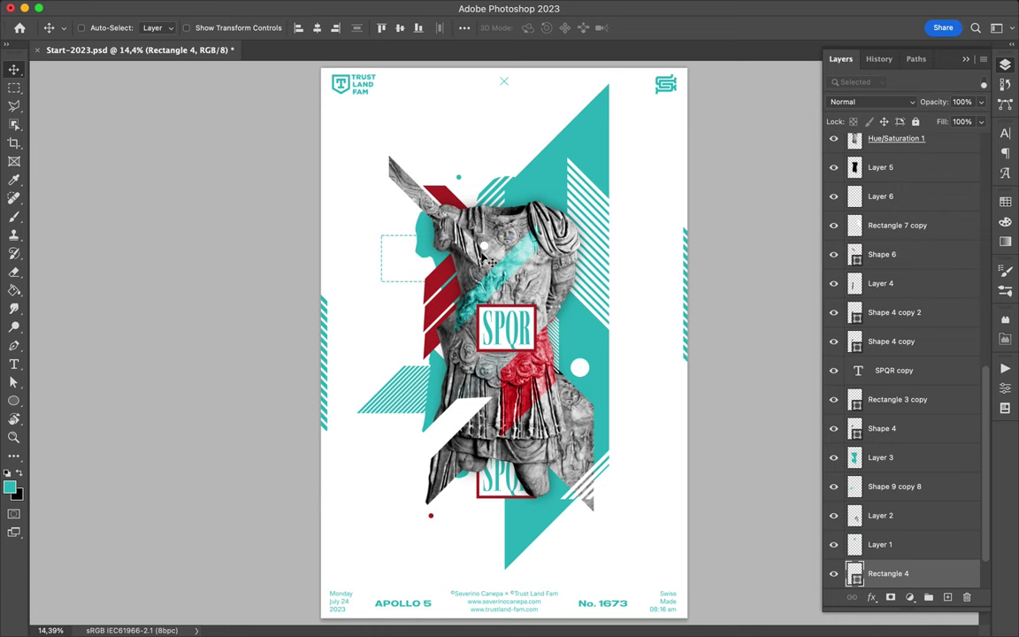
# Select the lower SPQR box, then start a new pen shape above Rectangle 7.
pyautogui.click(80, 28)
pyautogui.click(497, 495)
pyautogui.press('super')
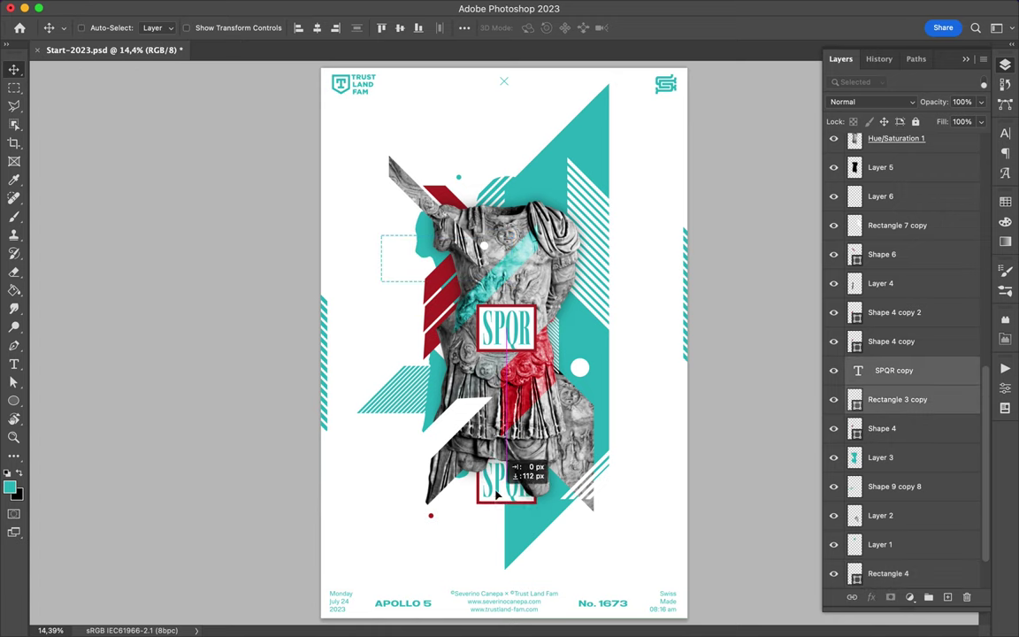
pyautogui.hotkey('alt', '.')
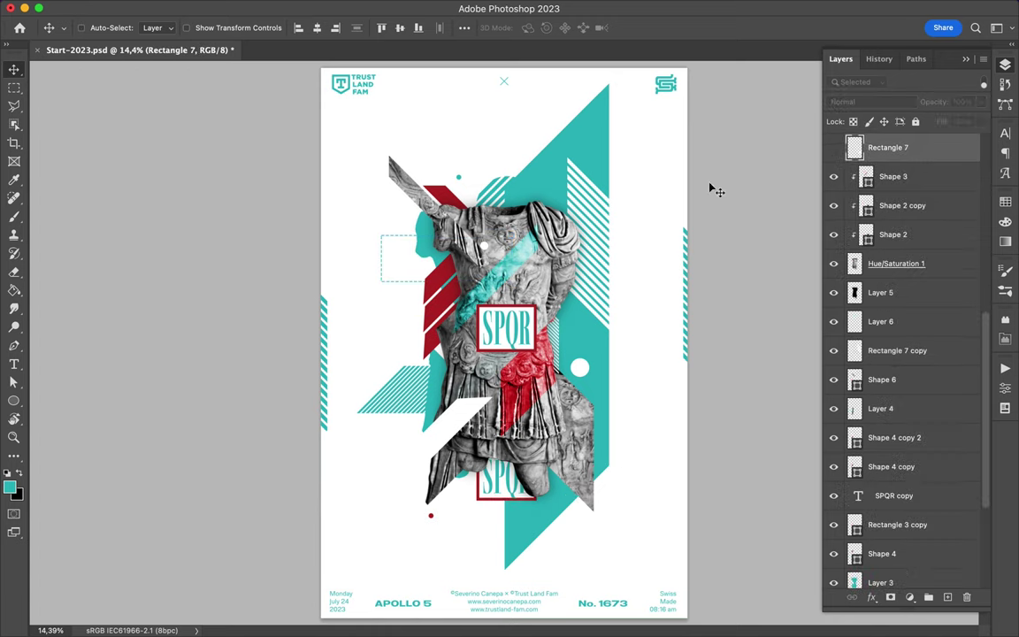
pyautogui.press('p')
pyautogui.click(490, 428)
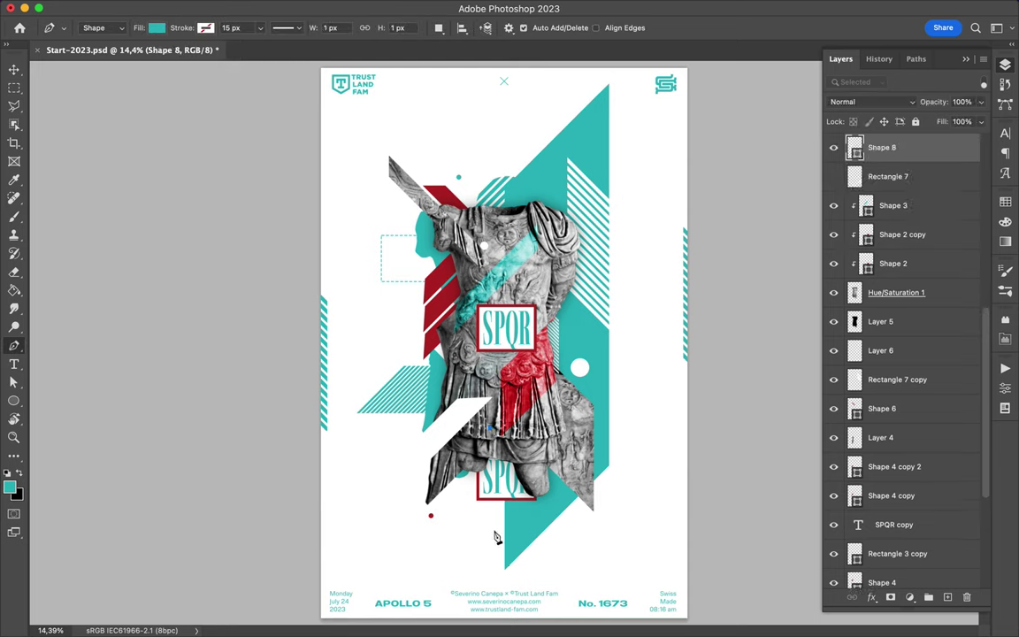
# Finish the red parallelogram bar at the stack's bottom and copy the teal stripes left.
pyautogui.click(513, 549)
pyautogui.click(513, 447)
pyautogui.click(490, 427)
pyautogui.click(1005, 202)
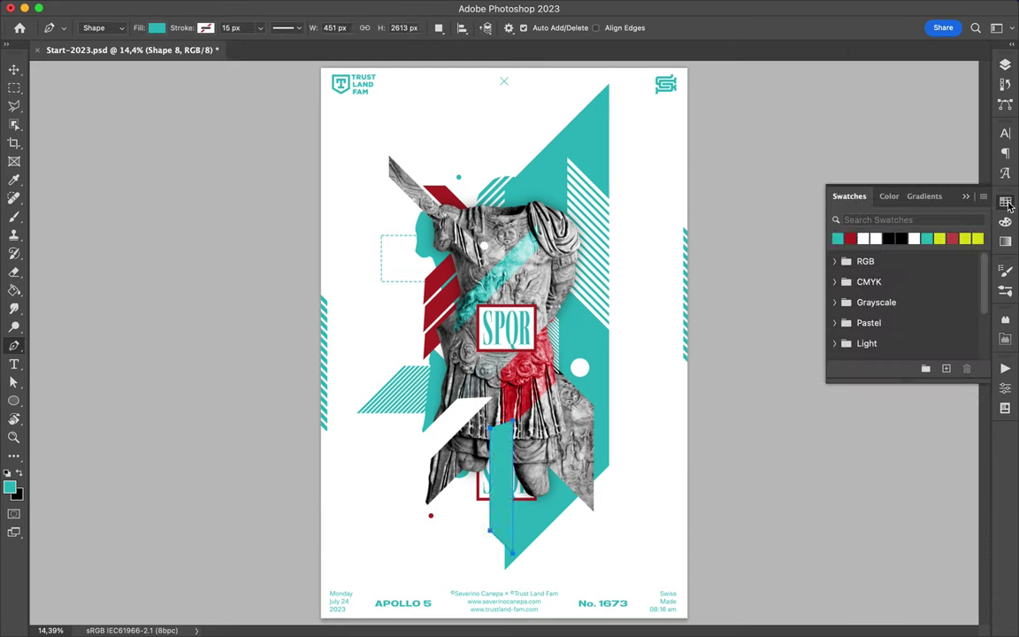
pyautogui.click(878, 224)
pyautogui.moveTo(882, 147); pyautogui.dragTo(904, 559)
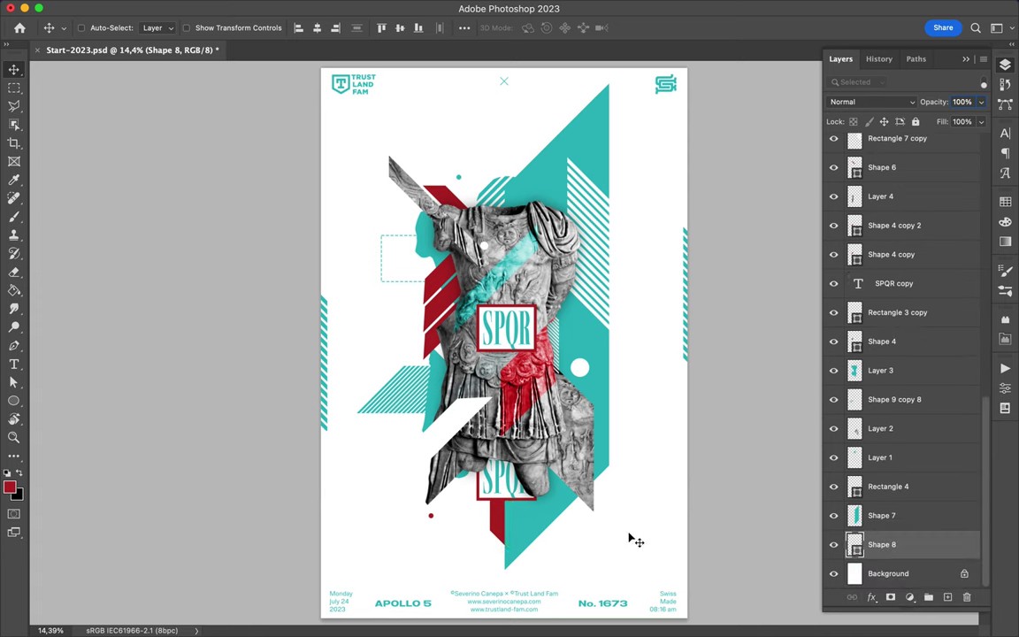
pyautogui.moveTo(686, 295); pyautogui.dragTo(612, 398)
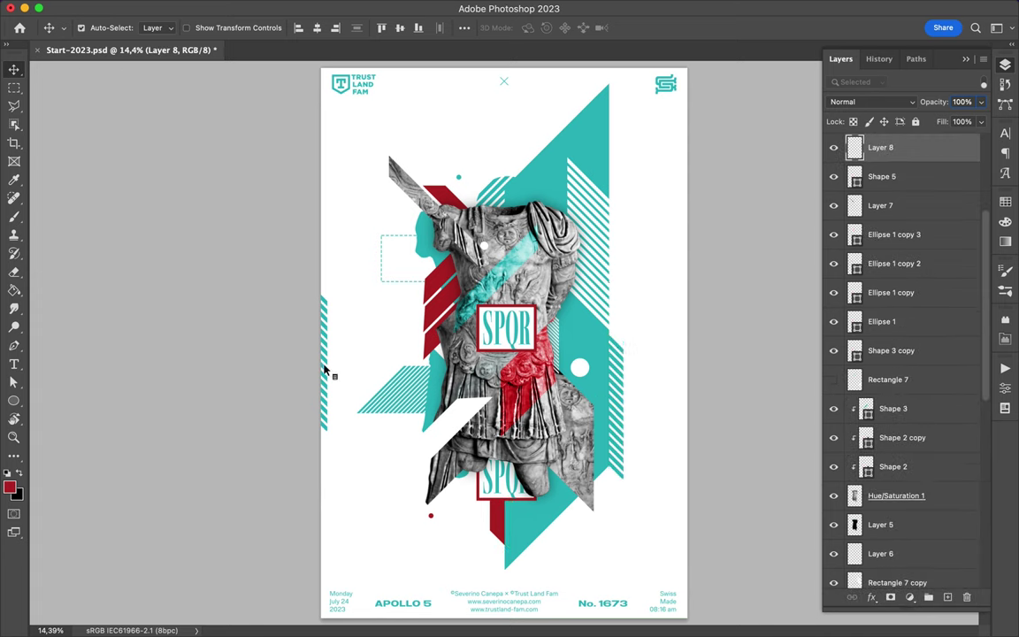
pyautogui.moveTo(296, 335)
pyautogui.mouseDown()
pyautogui.moveTo(371, 331)
pyautogui.moveTo(371, 285)
pyautogui.mouseUp()
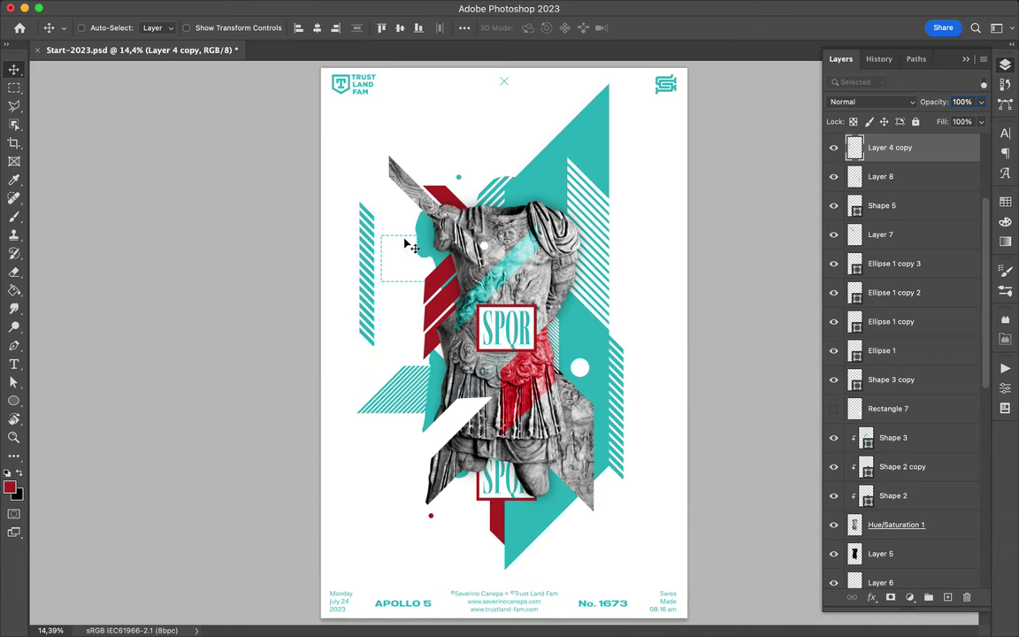
# Draw a large circle over the upper body with no fill and a red dashed stroke.
pyautogui.press('u')
pyautogui.moveTo(390, 150); pyautogui.dragTo(605, 362)
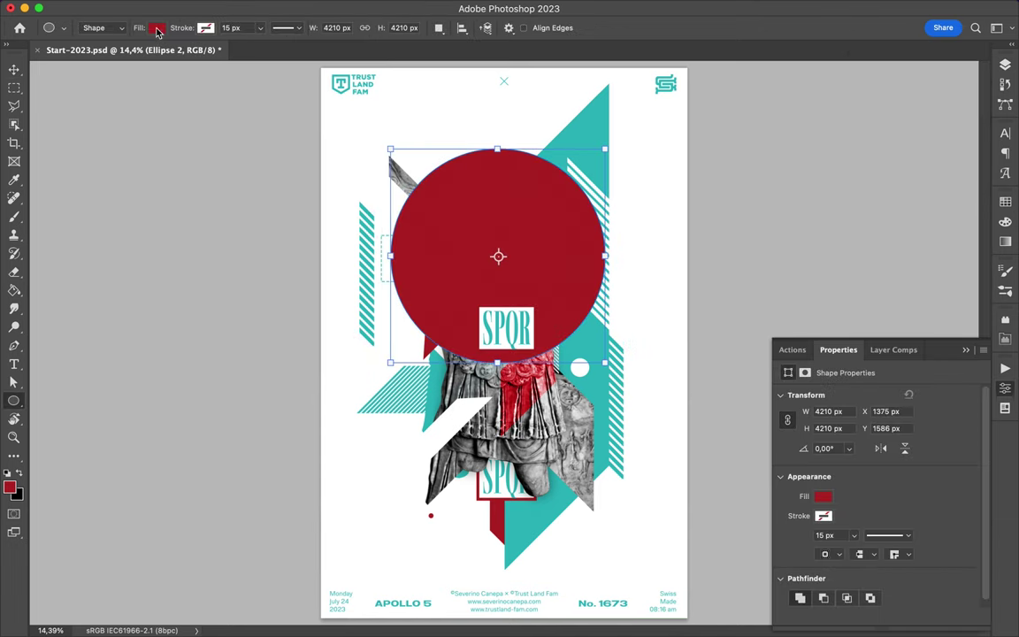
pyautogui.click(160, 28)
pyautogui.click(76, 55)
pyautogui.click(205, 28)
pyautogui.click(115, 103)
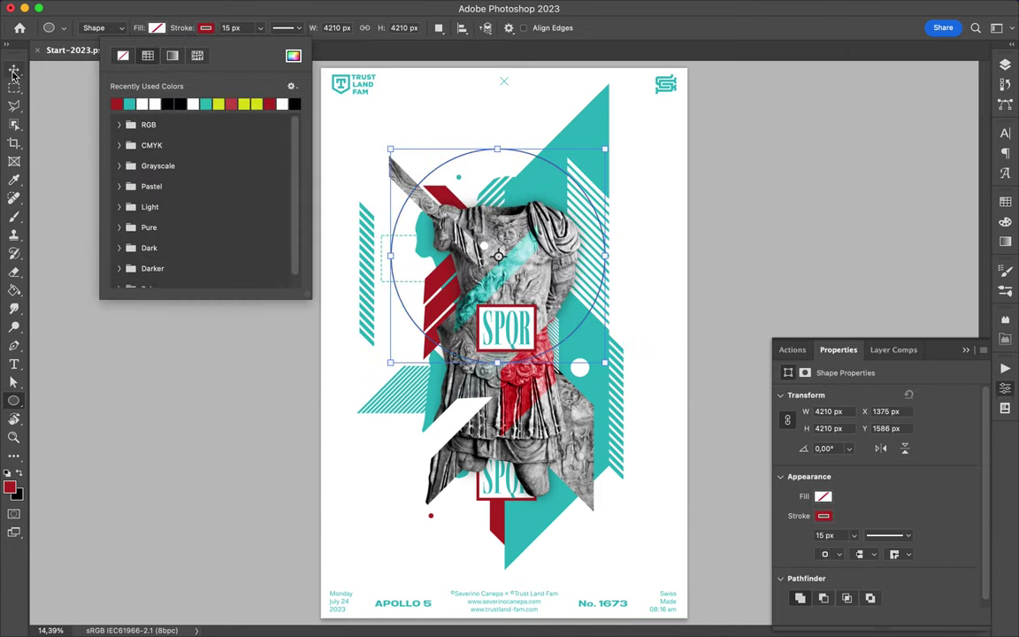
pyautogui.click(13, 382)
pyautogui.click(341, 27)
pyautogui.click(352, 97)
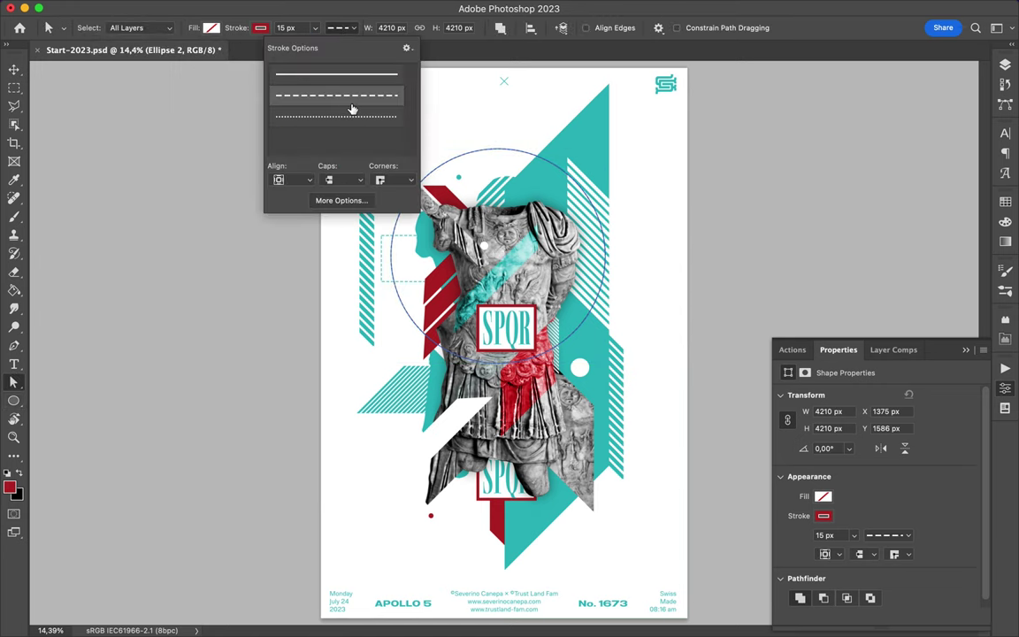
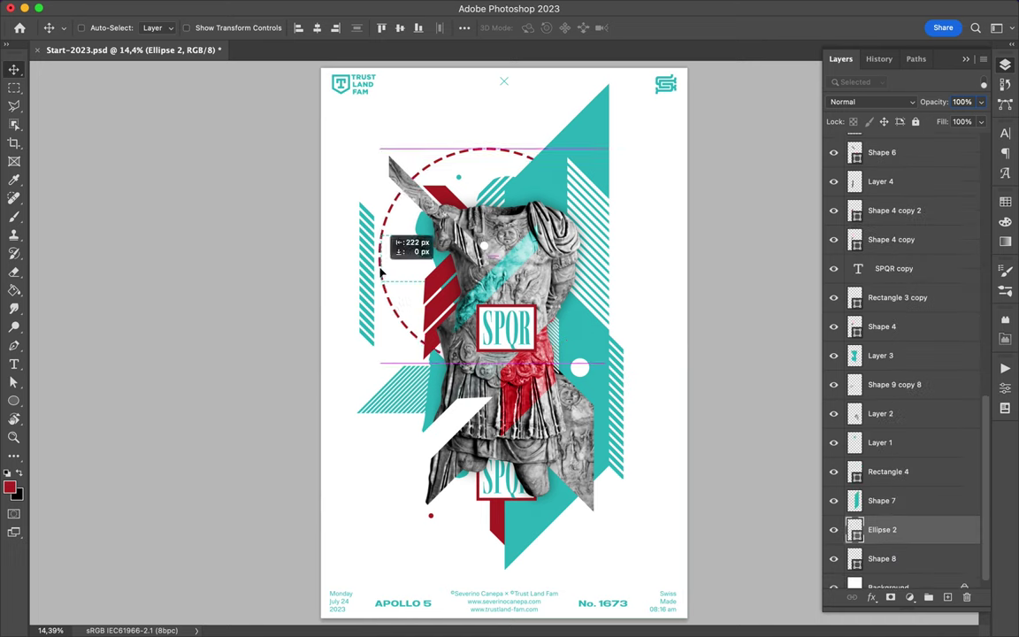
# Shift the red rectangle right and duplicate the Layer 2 statue fragment up-left.
pyautogui.press('a')
pyautogui.press('v')
pyautogui.moveTo(383, 239); pyautogui.dragTo(416, 239)
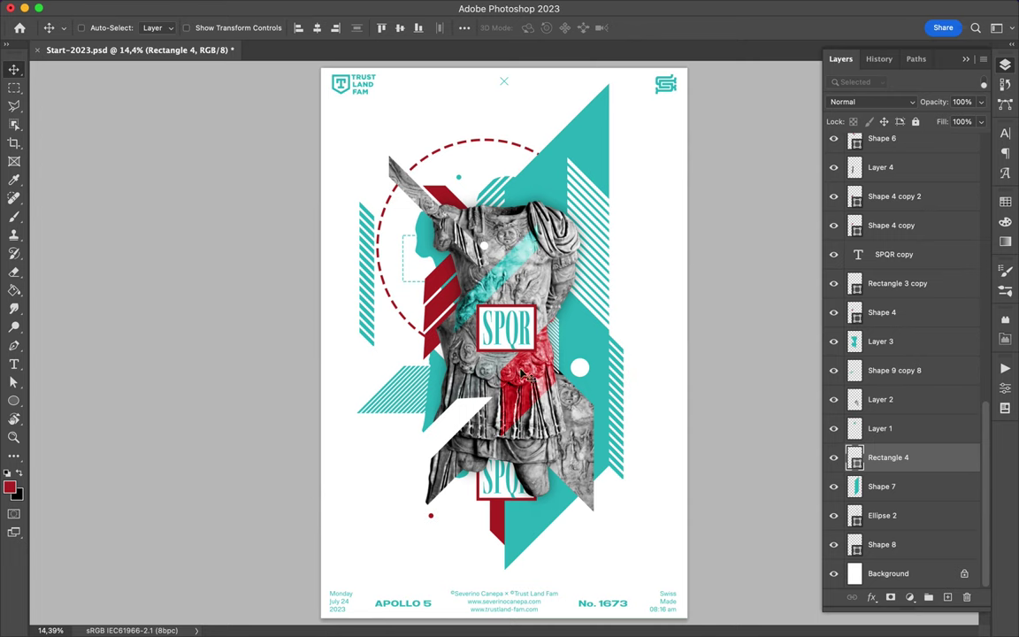
pyautogui.keyDown('ctrl'); pyautogui.click(522, 376); pyautogui.keyUp('ctrl')
pyautogui.moveTo(522, 376); pyautogui.dragTo(394, 253)
# Lasso a statue slice onto a new layer and move it beside the dashed circle.
pyautogui.press('l')
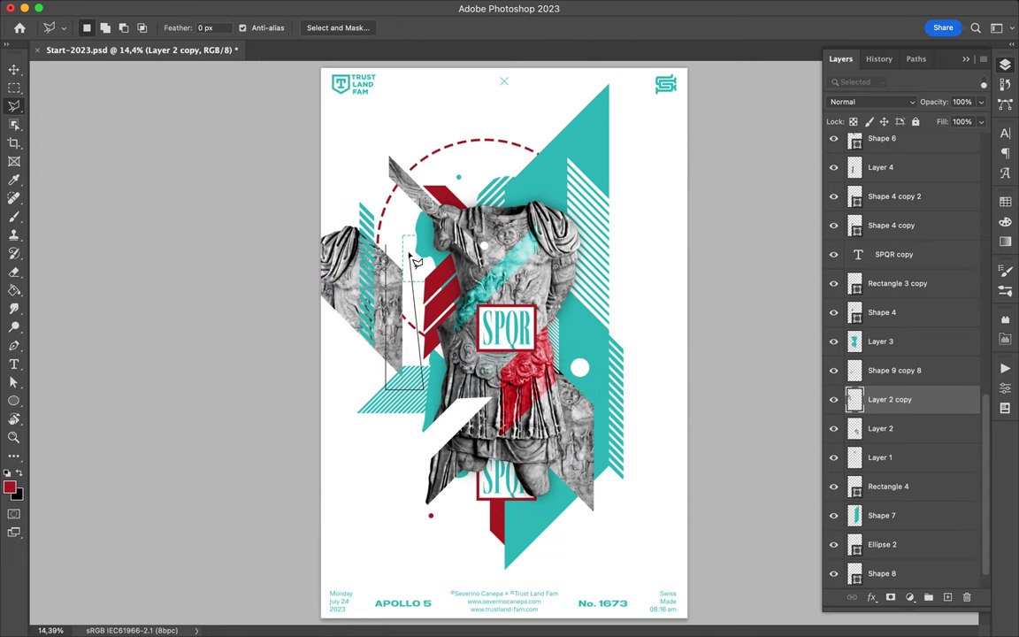
pyautogui.hotkey('ctrl', 'j')
pyautogui.press('v')
pyautogui.moveTo(411, 266); pyautogui.dragTo(386, 306)
pyautogui.scroll(3, 386, 306)
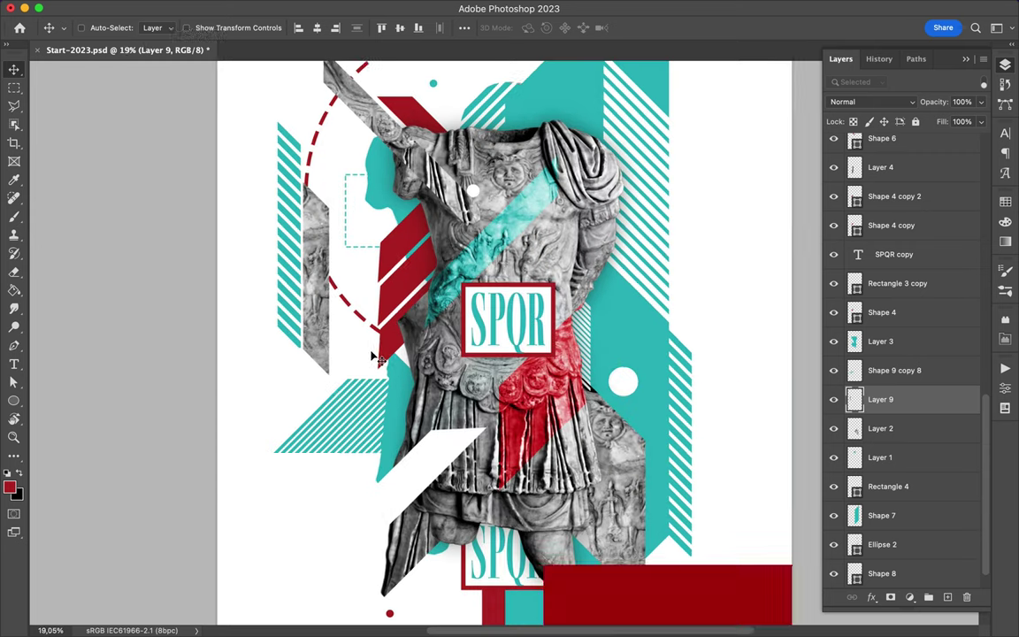
pyautogui.scroll(2, 353, 314)
# Copy another statue slice to a new layer, nudge it left, then target Hue/Saturation 1.
pyautogui.hotkey('alt', '.')
pyautogui.press('l')
pyautogui.click(316, 146)
pyautogui.press('v')
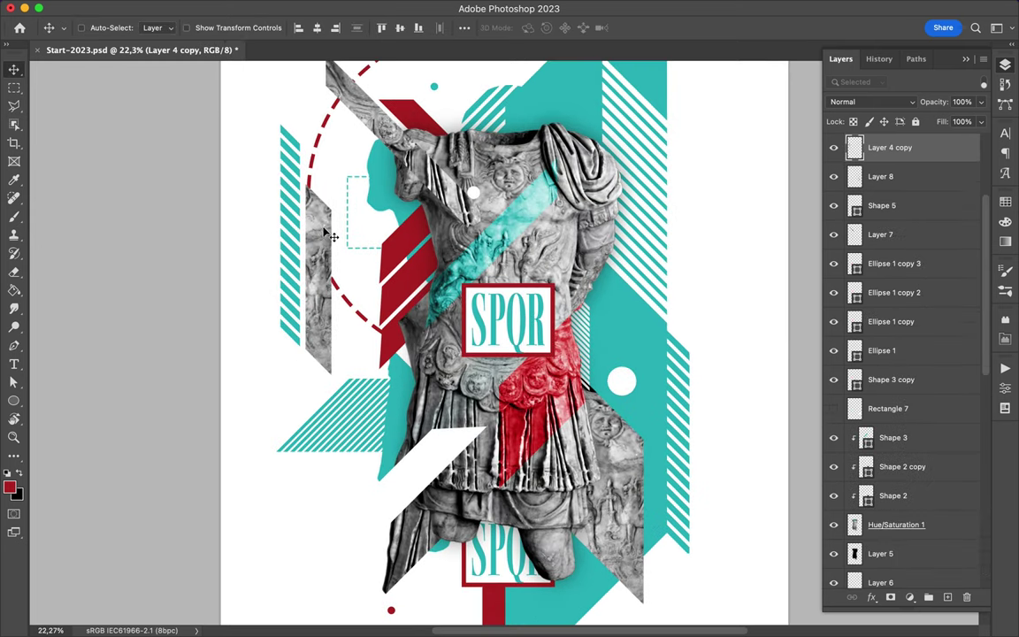
pyautogui.hotkey('ctrl', 'j')
pyautogui.moveTo(330, 235); pyautogui.dragTo(301, 255)
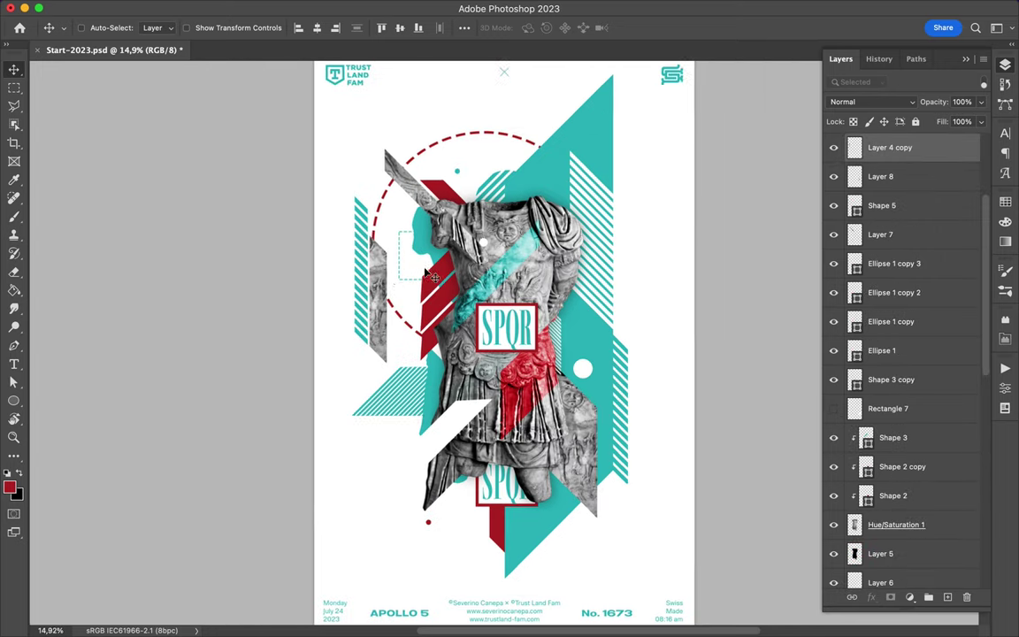
pyautogui.scroll(-3, 389, 283)
pyautogui.click(495, 256)
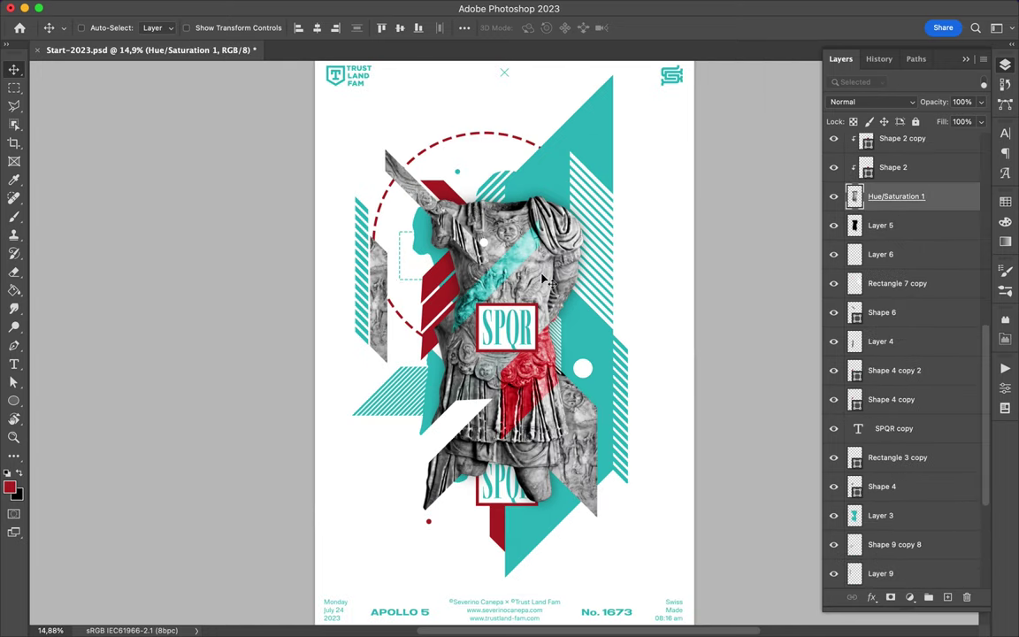
# Copy a lassoed statue strip to new Layer 10, lower it in the stack, shift it left.
pyautogui.press('l')
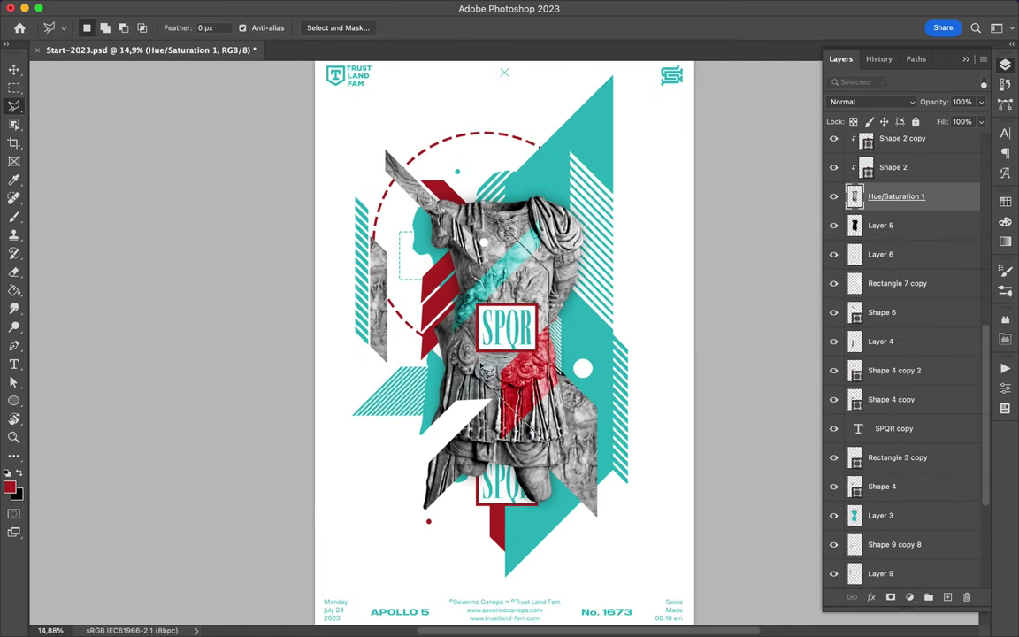
pyautogui.moveTo(492, 217); pyautogui.dragTo(431, 230)
pyautogui.hotkey('ctrl', 'j')
pyautogui.moveTo(885, 195); pyautogui.dragTo(885, 531)
pyautogui.press('v')
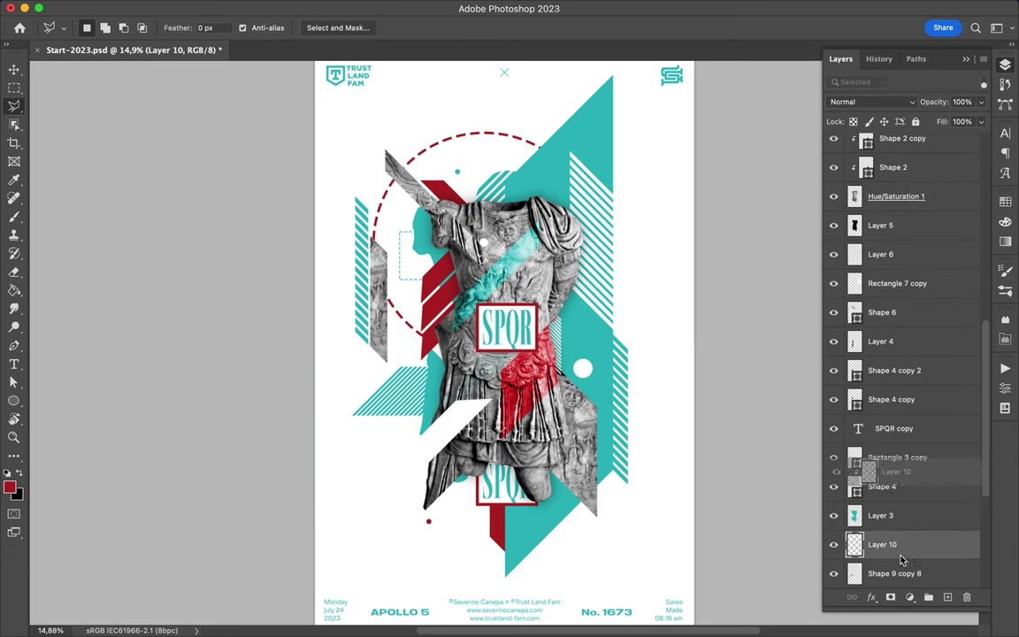
pyautogui.moveTo(440, 382); pyautogui.dragTo(409, 263)
# Reposition the Layer 10 strip lower on the poster and below Shape 8.
pyautogui.press('l')
pyautogui.click(349, 381)
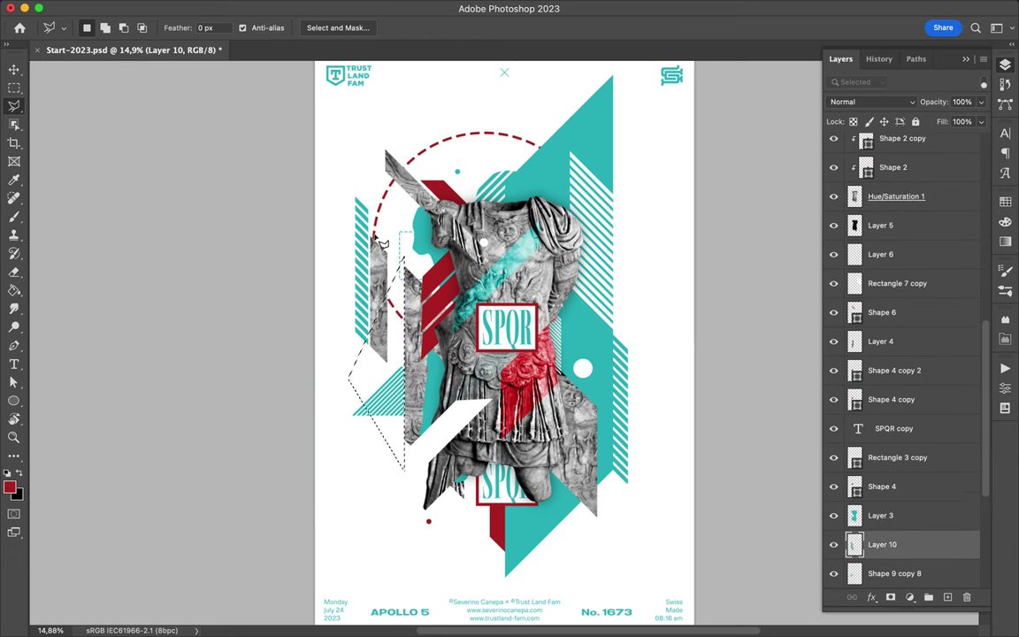
pyautogui.press('v')
pyautogui.moveTo(393, 266); pyautogui.dragTo(390, 394)
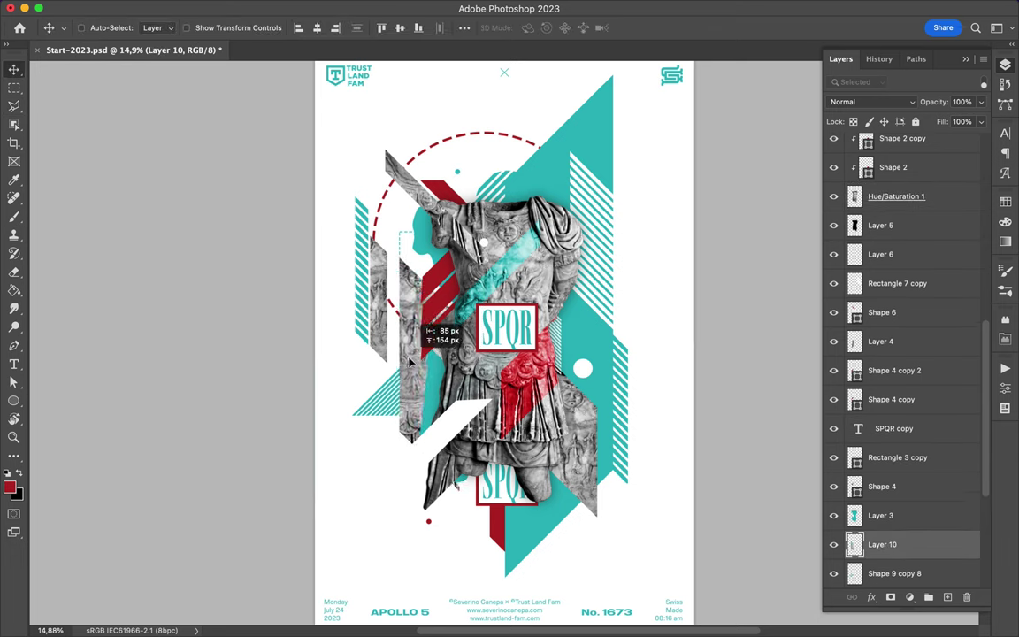
pyautogui.moveTo(882, 544); pyautogui.dragTo(873, 553)
pyautogui.moveTo(416, 292); pyautogui.dragTo(414, 390)
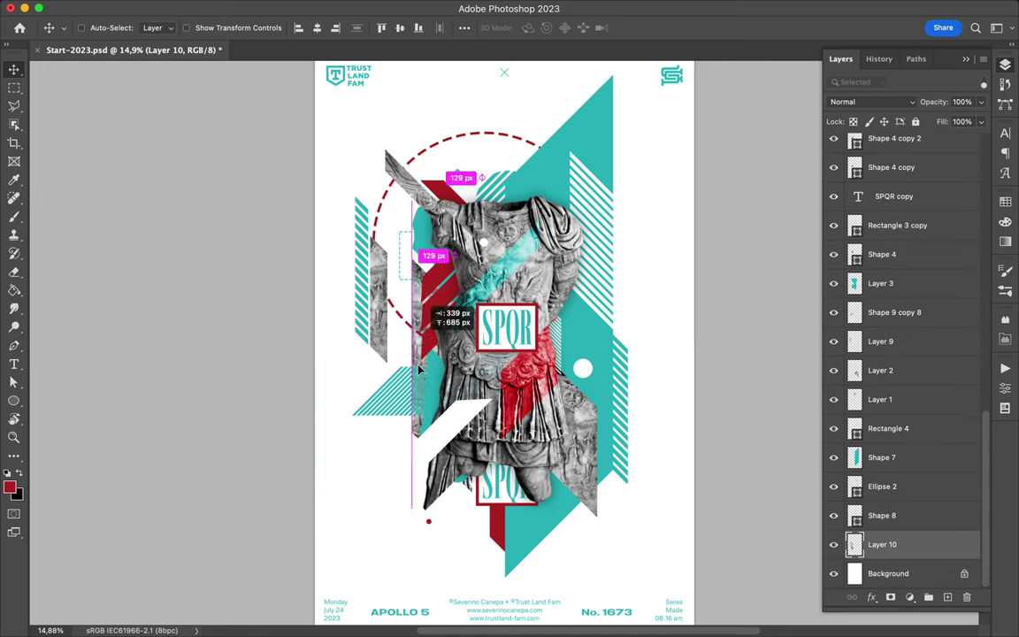
# Move the white diagonal Shape 5 over the statue and delete the Shape 3 copy layer.
pyautogui.scroll(10, 903, 354)
pyautogui.moveTo(884, 143); pyautogui.dragTo(862, 354)
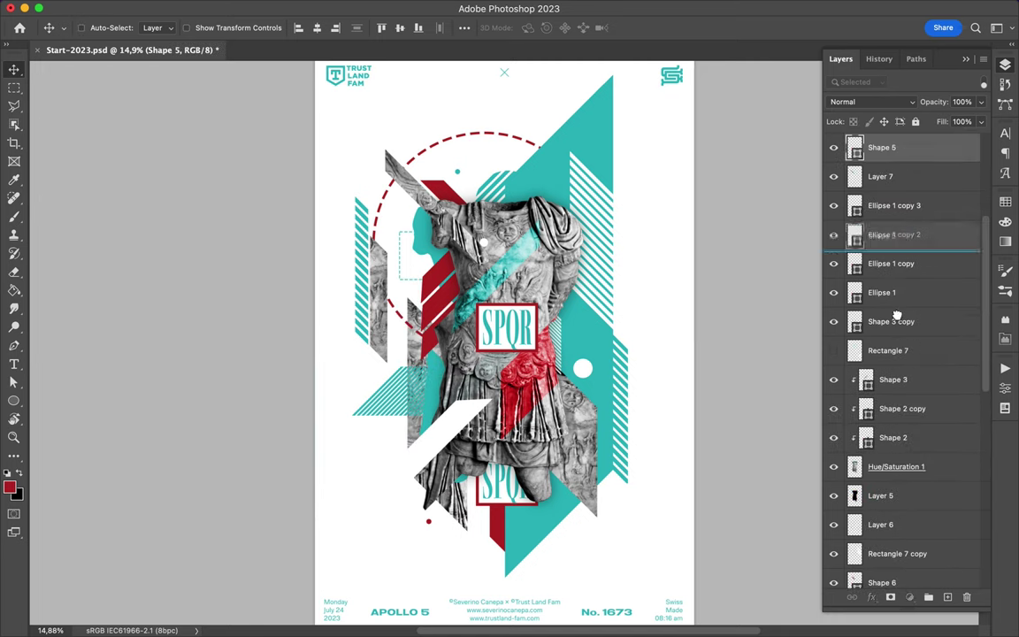
pyautogui.moveTo(474, 427); pyautogui.dragTo(477, 398)
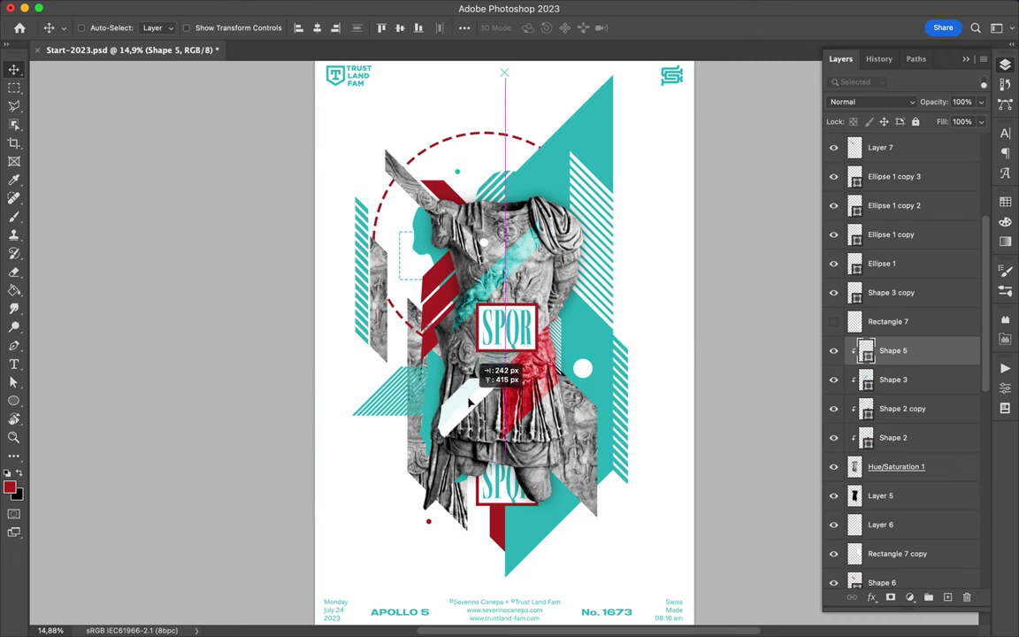
pyautogui.press('Delete')
pyautogui.scroll(-2, 526, 249)
pyautogui.scroll(-2, 526, 249)
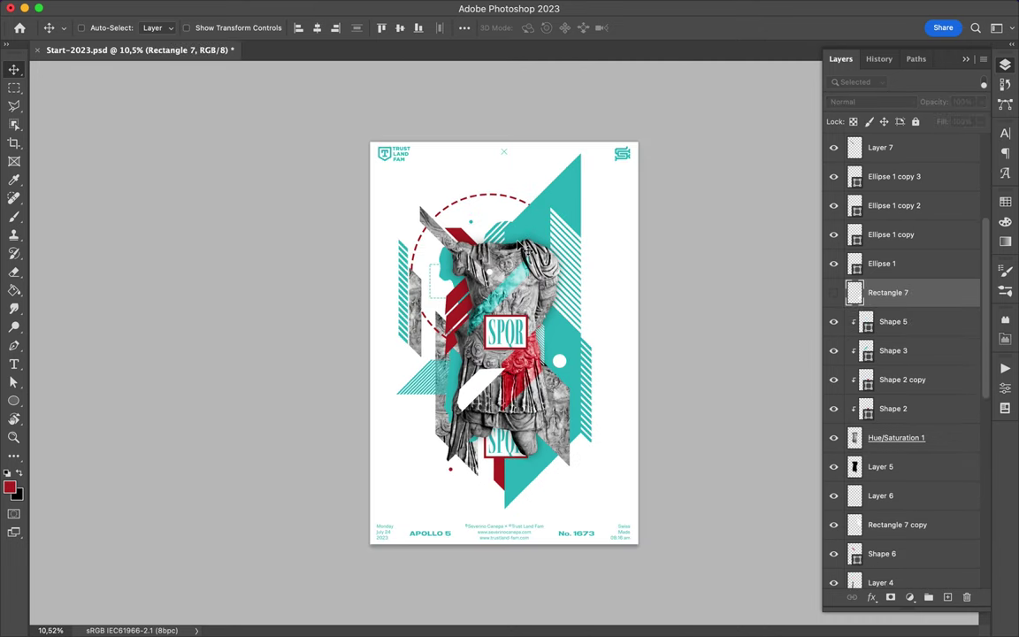
# Draw a triangle shape with the Pen tool, fill it teal, and keep Normal blending.
pyautogui.press('p')
pyautogui.click(455, 188)
pyautogui.click(458, 505)
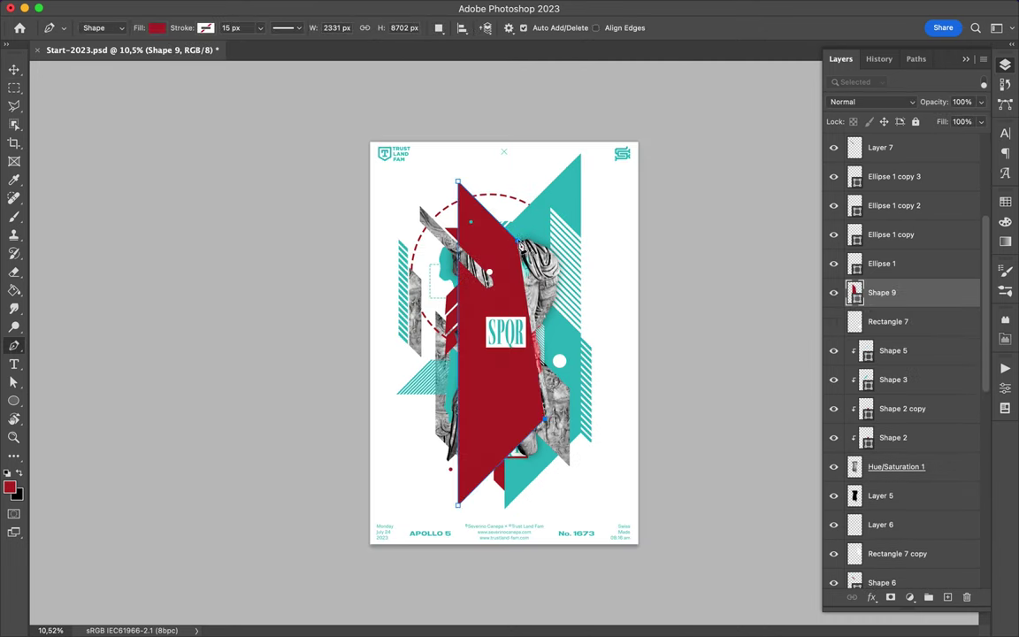
pyautogui.press('a')
pyautogui.click(211, 27)
pyautogui.click(127, 44)
pyautogui.click(872, 102)
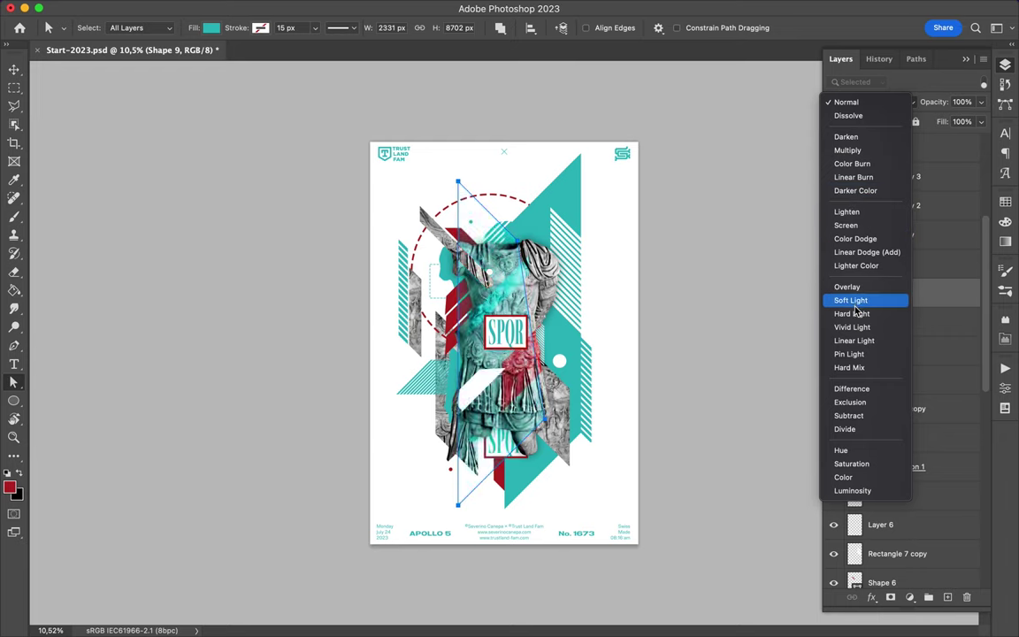
pyautogui.click(249, 86)
# Add a Levels adjustment, move Levels 2 and Shape 9 below Layer 10, view full-screen.
pyautogui.click(911, 597)
pyautogui.click(929, 371)
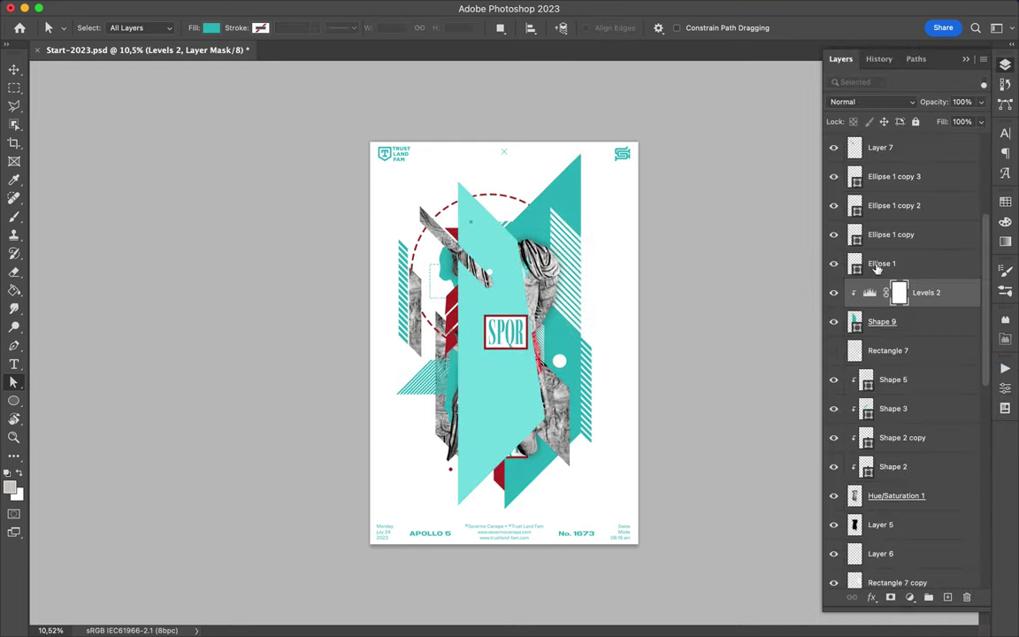
pyautogui.press('v')
pyautogui.moveTo(862, 294)
pyautogui.mouseDown()
pyautogui.moveTo(907, 589)
pyautogui.moveTo(907, 468)
pyautogui.moveTo(897, 559)
pyautogui.mouseUp()
pyautogui.press('f')
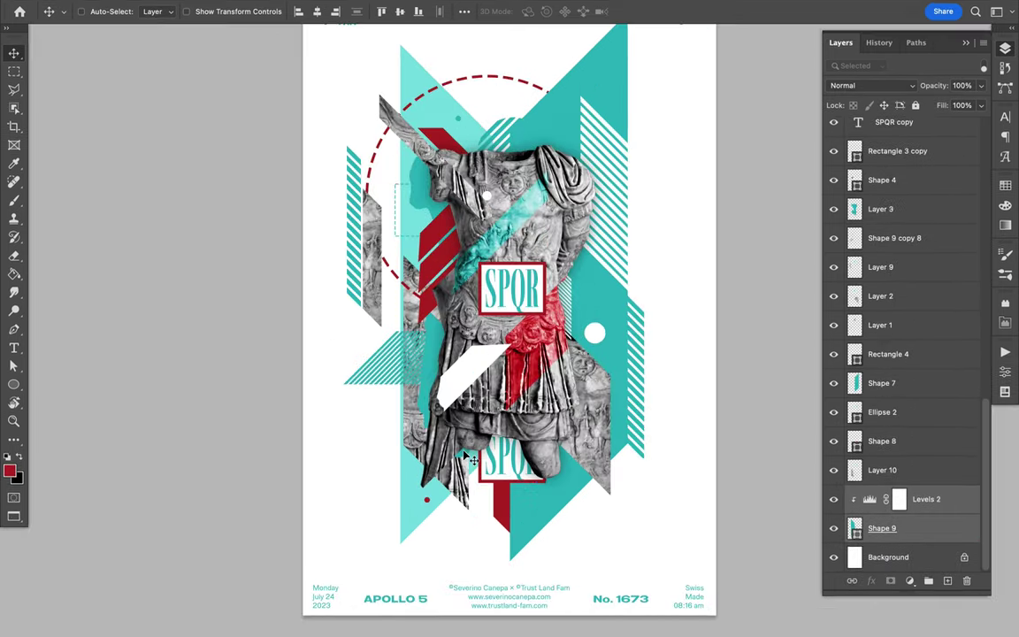
pyautogui.press('f')
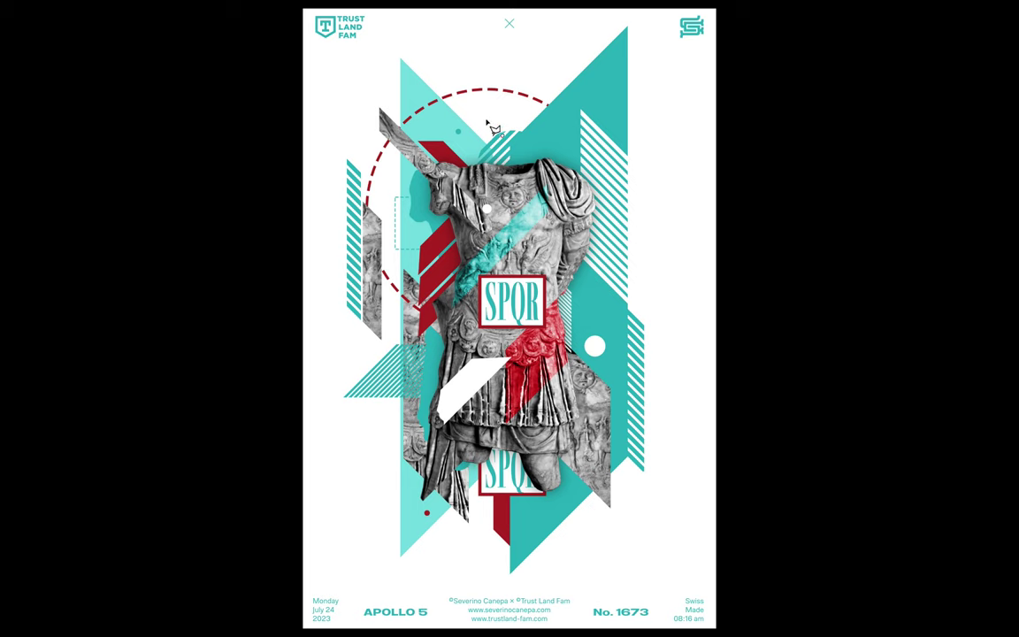
# Rasterize the Shape 9 teal triangle after a blocked attempt to delete part of it.
pyautogui.moveTo(486, 119); pyautogui.dragTo(559, 353)
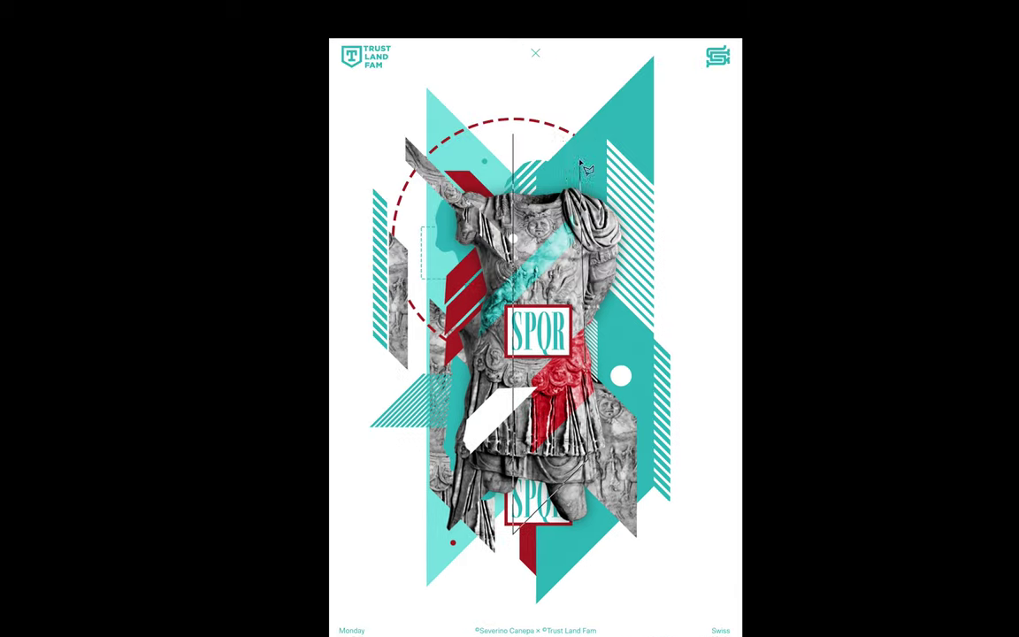
pyautogui.press('Delete')
pyautogui.press('Return')
pyautogui.rightClick(884, 504)
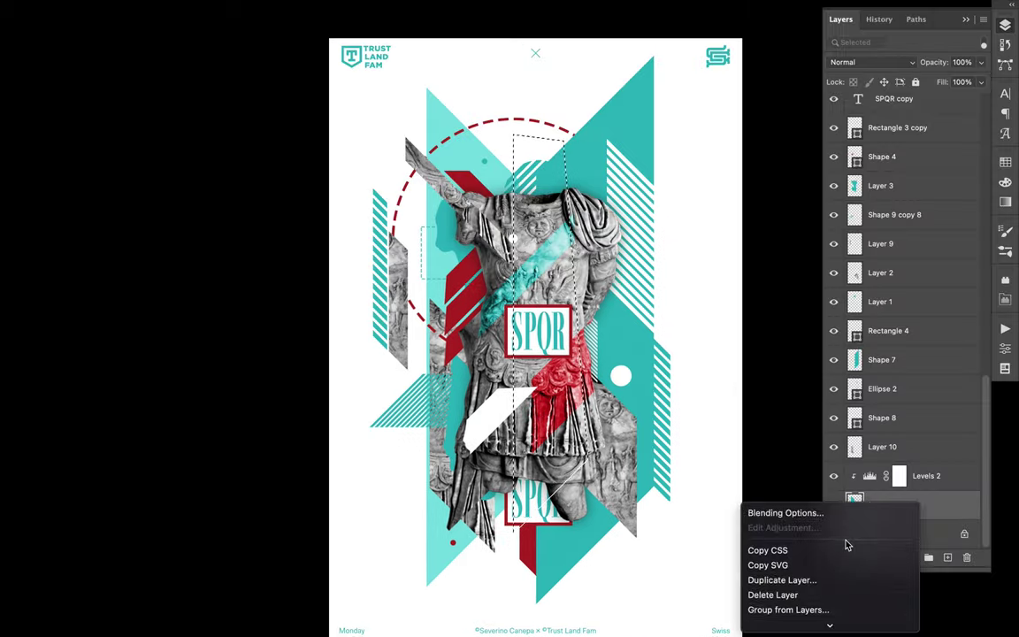
pyautogui.click(829, 589)
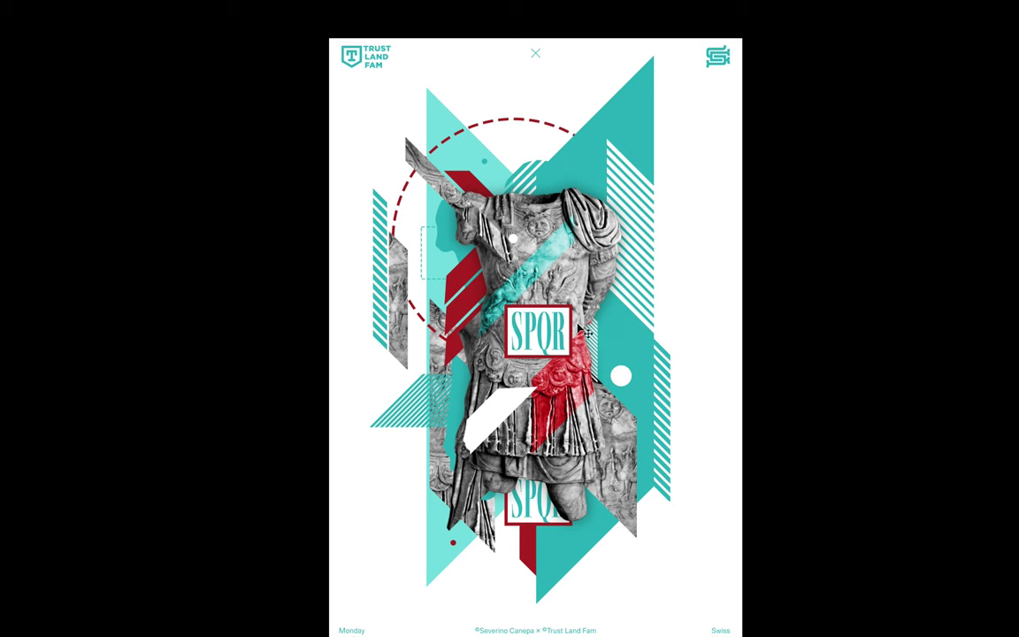
# Exit full-screen mode to show the finished SPQR poster.
pyautogui.press('f')
pyautogui.click(685, 11)
pyautogui.click(750, 19)
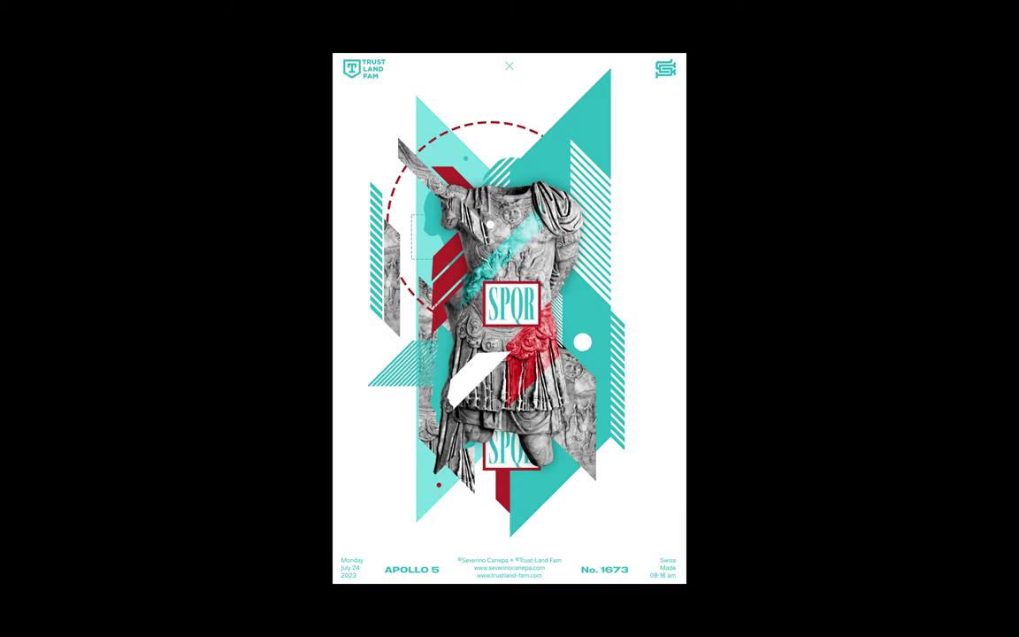